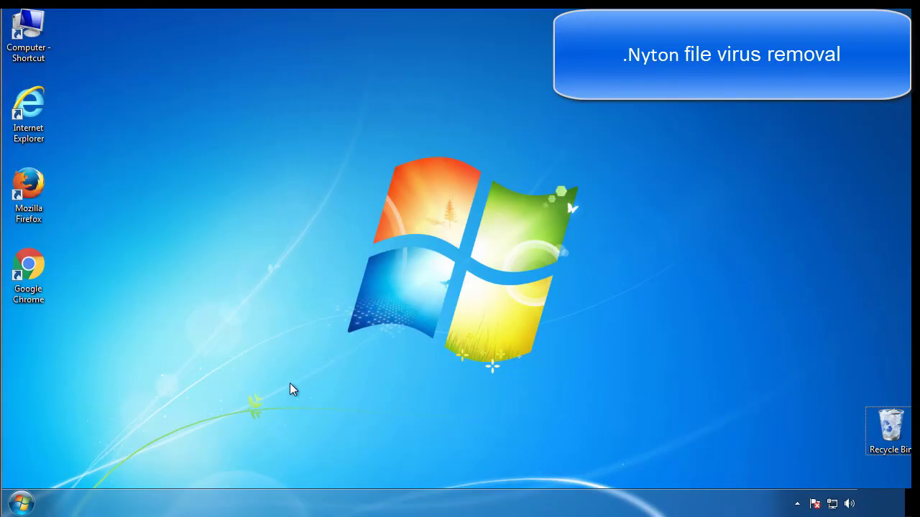
- Run msconfig and enable Safe boot with the Minimal option on the Boot tab
left_click(20, 503)
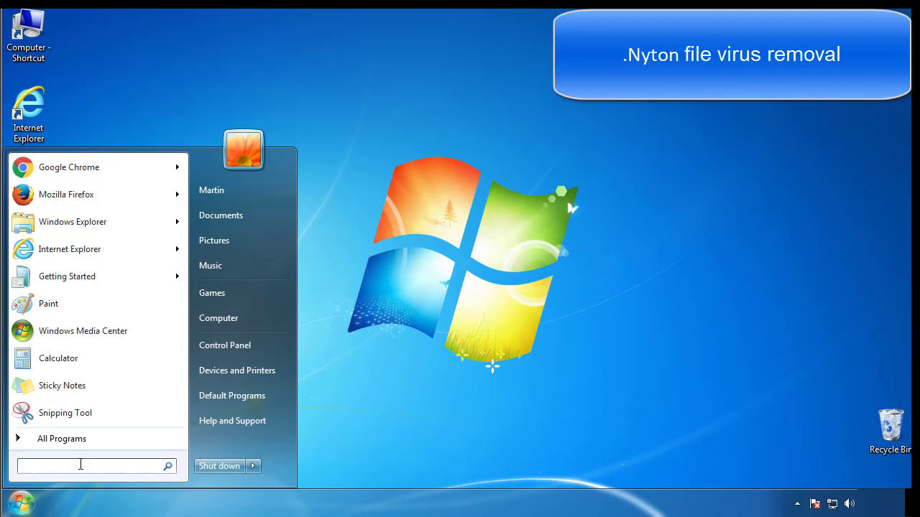
type("msconfig")
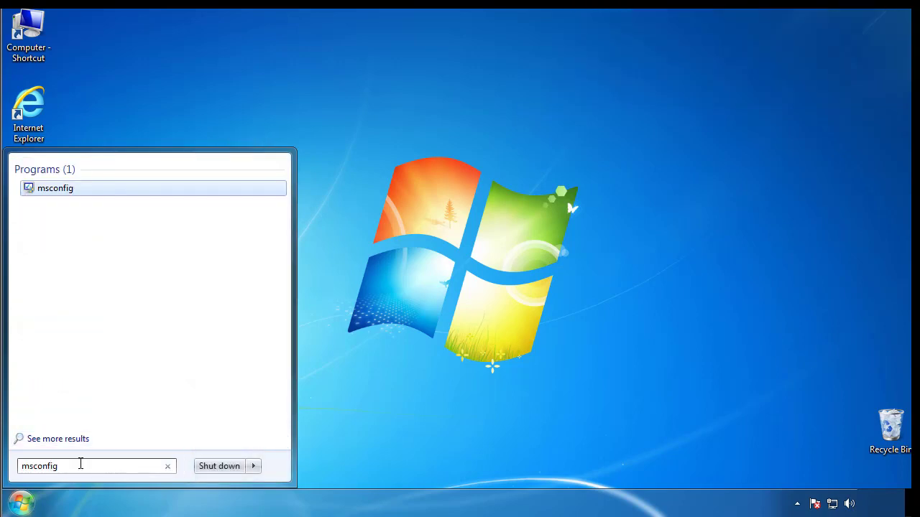
key("Return")
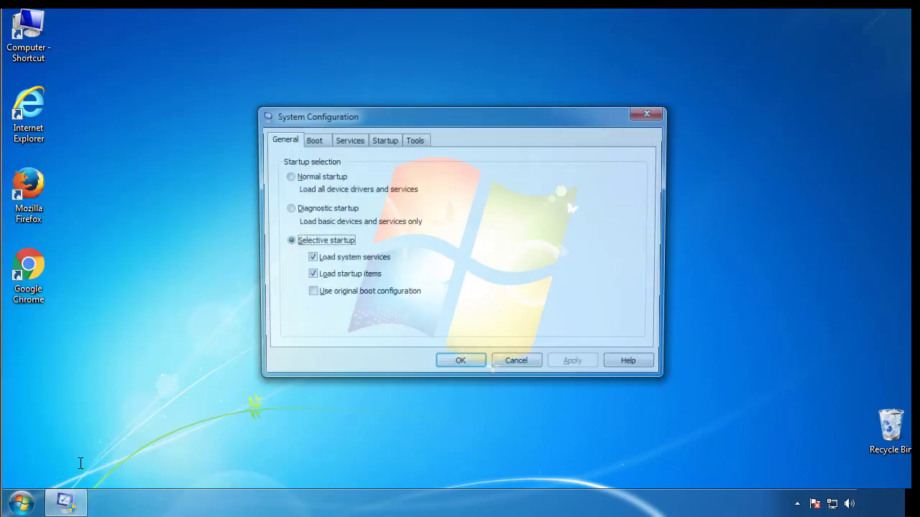
left_click(310, 141)
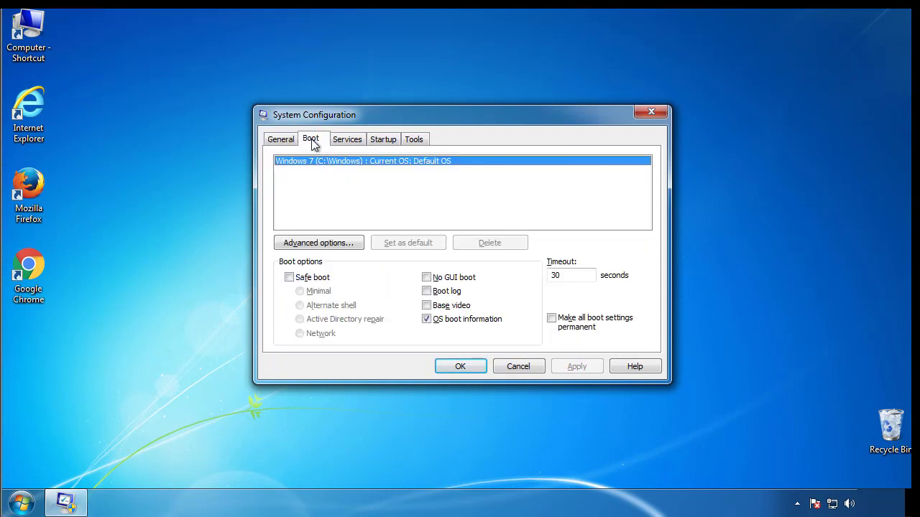
left_click(289, 277)
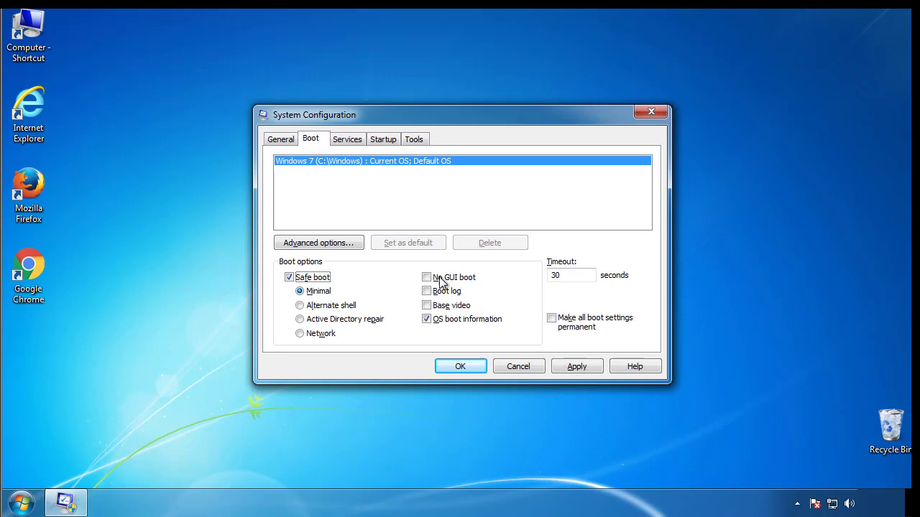
left_click(473, 372)
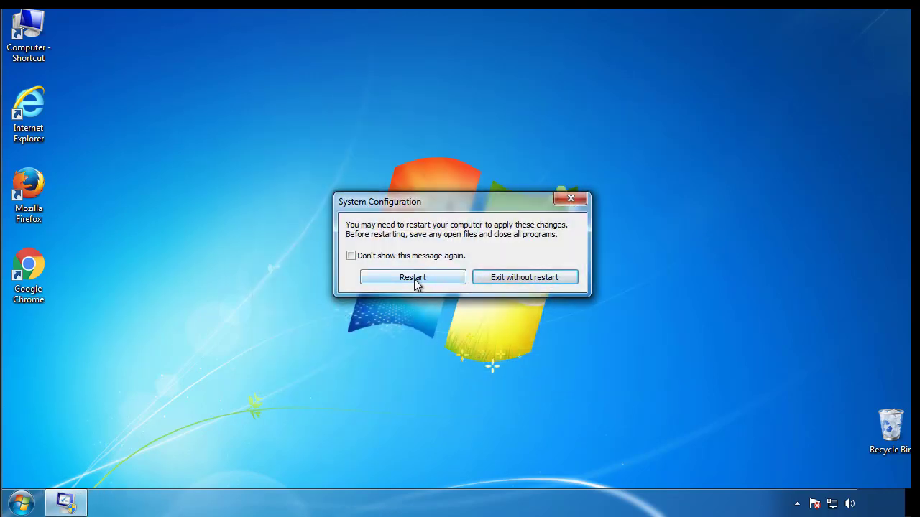
- Restart into Safe Mode and enable Show hidden files, folders, and drives in Folder Options
left_click(414, 279)
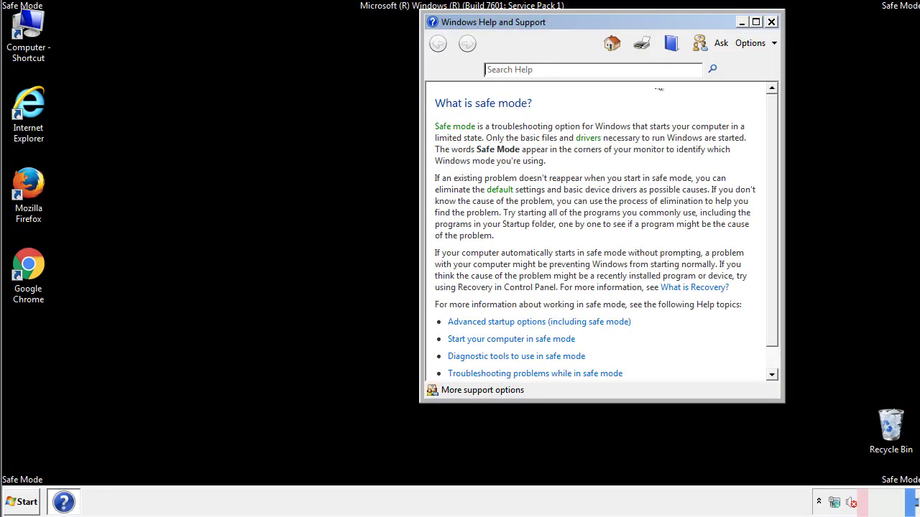
left_click(771, 22)
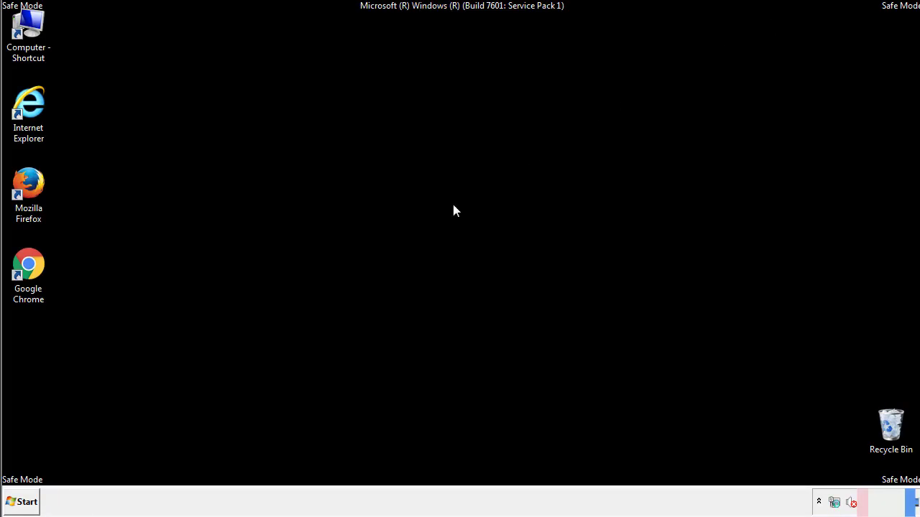
left_click(28, 501)
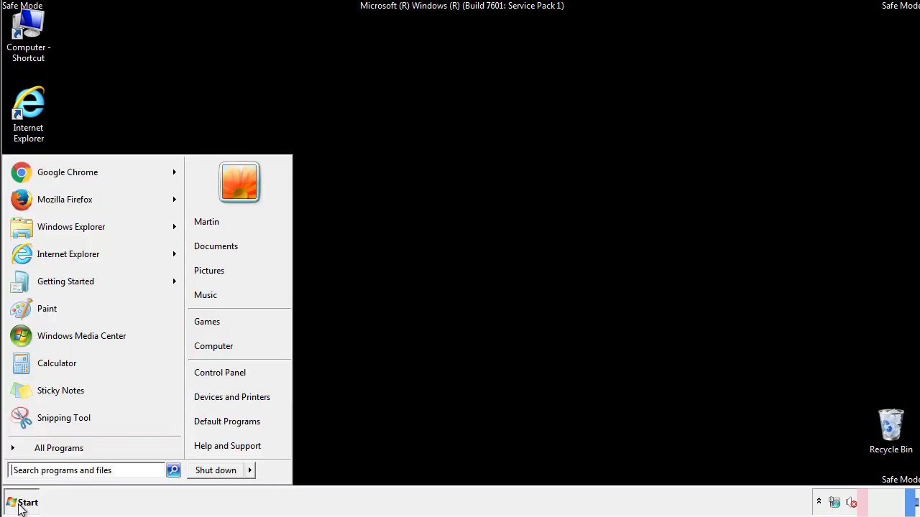
left_click(230, 371)
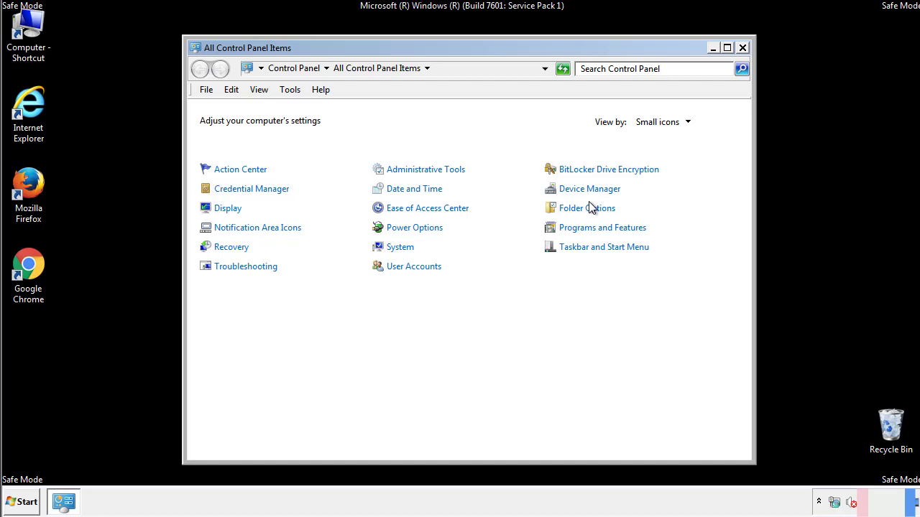
left_click(587, 208)
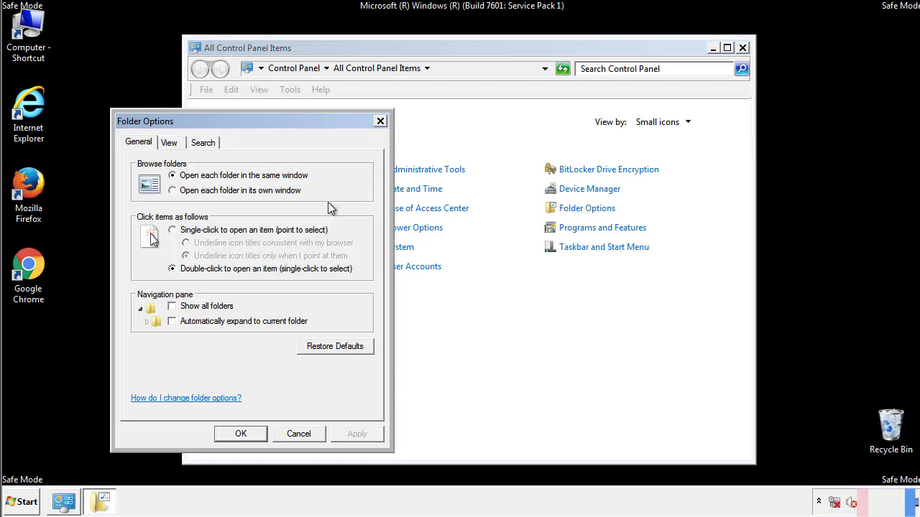
left_click(170, 143)
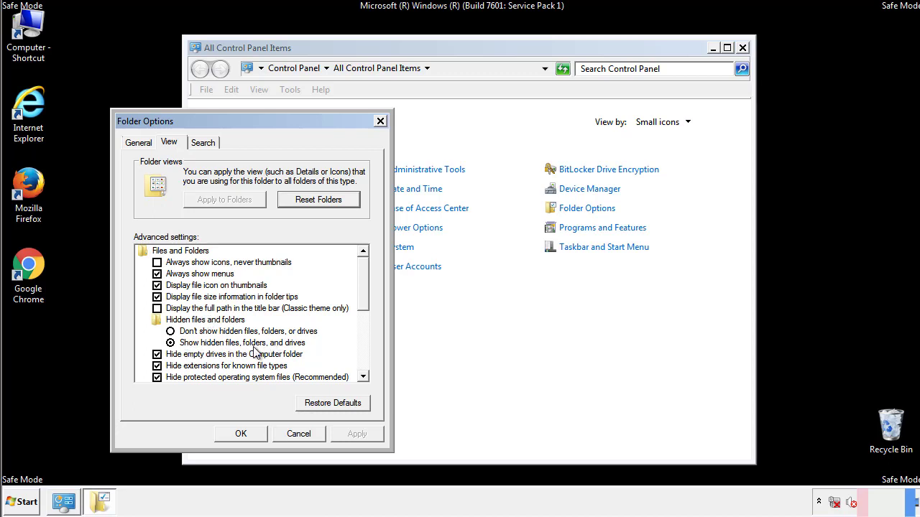
left_click(248, 432)
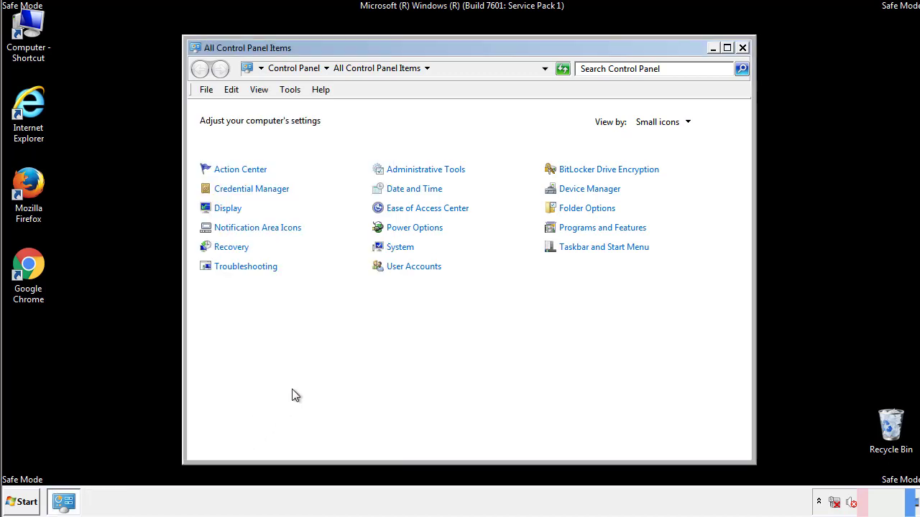
- Browse from Computer to C:\Windows\System32\drivers\etc and open the hosts file
left_click(743, 47)
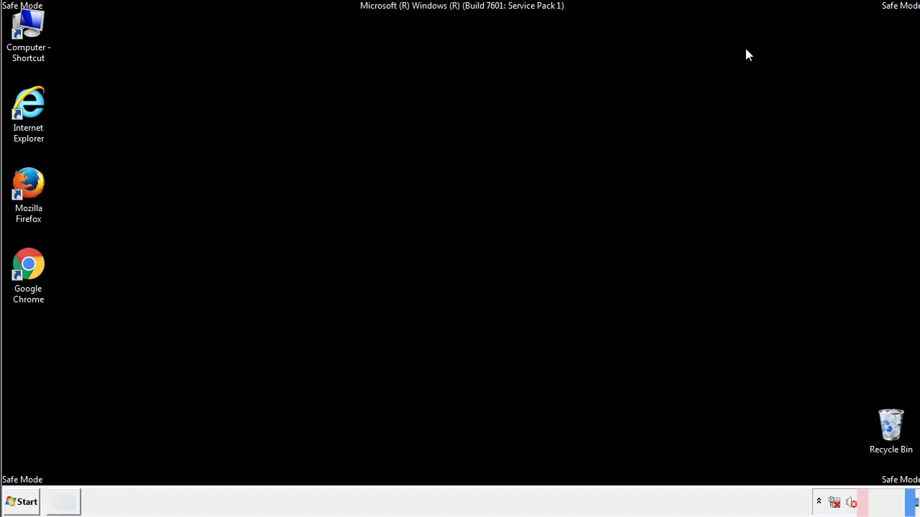
double_click(37, 25)
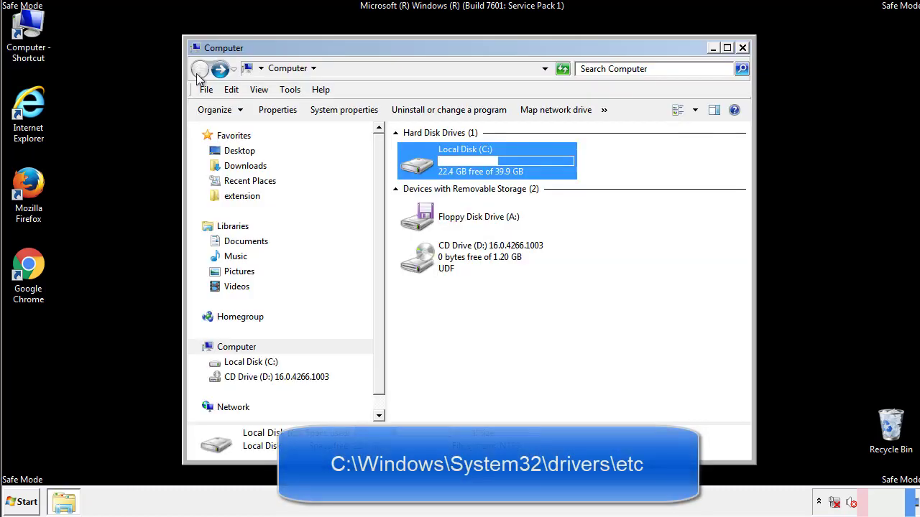
double_click(412, 161)
left_click(420, 264)
double_click(420, 263)
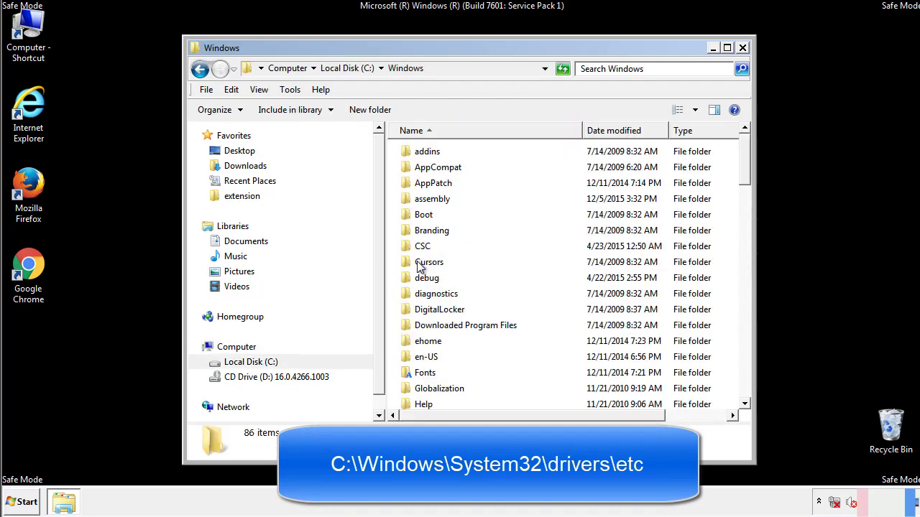
scroll(423, 325, "down", 2)
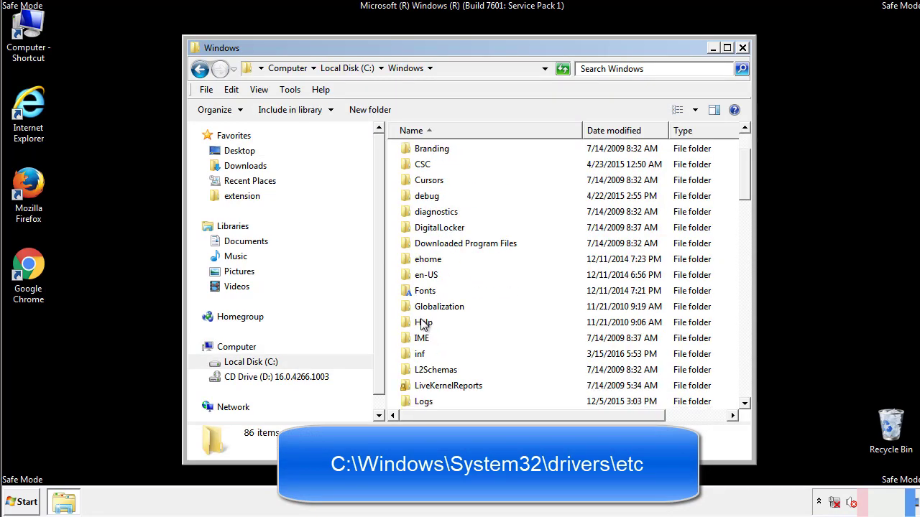
scroll(423, 324, "down", 7)
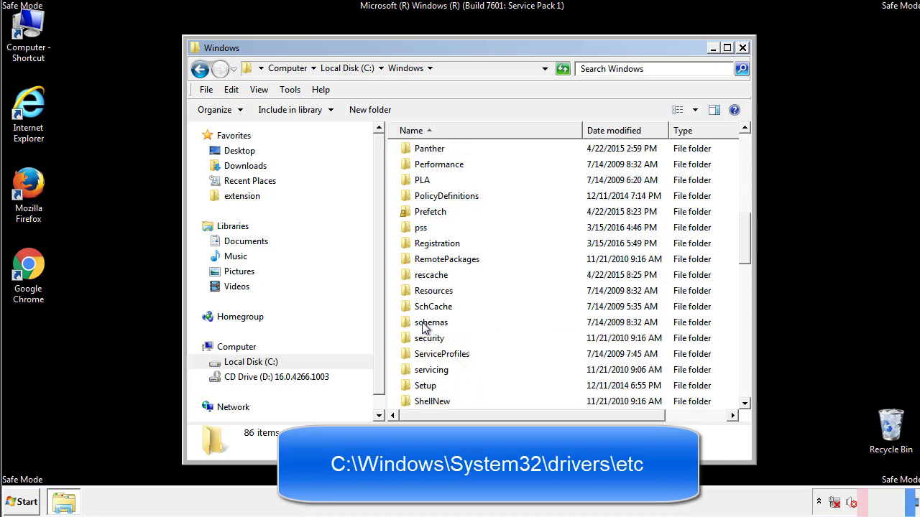
scroll(424, 327, "down", 2)
double_click(437, 369)
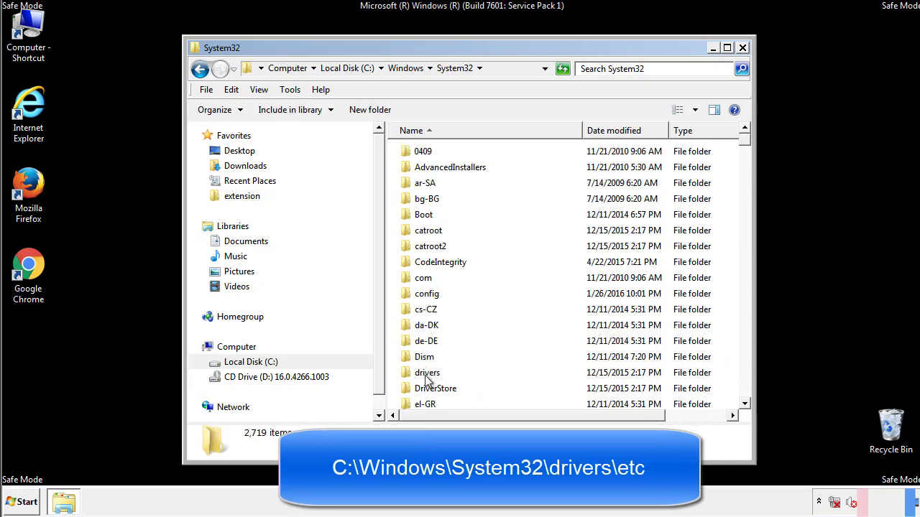
double_click(428, 377)
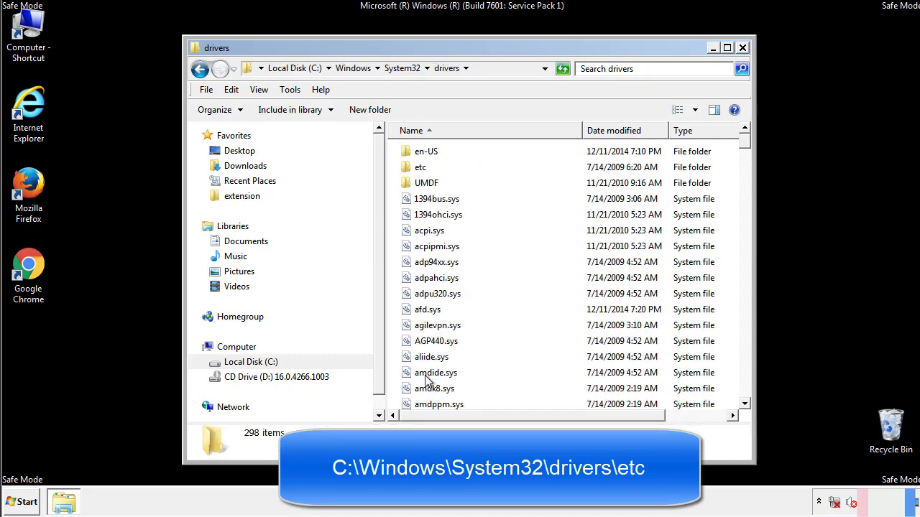
double_click(417, 168)
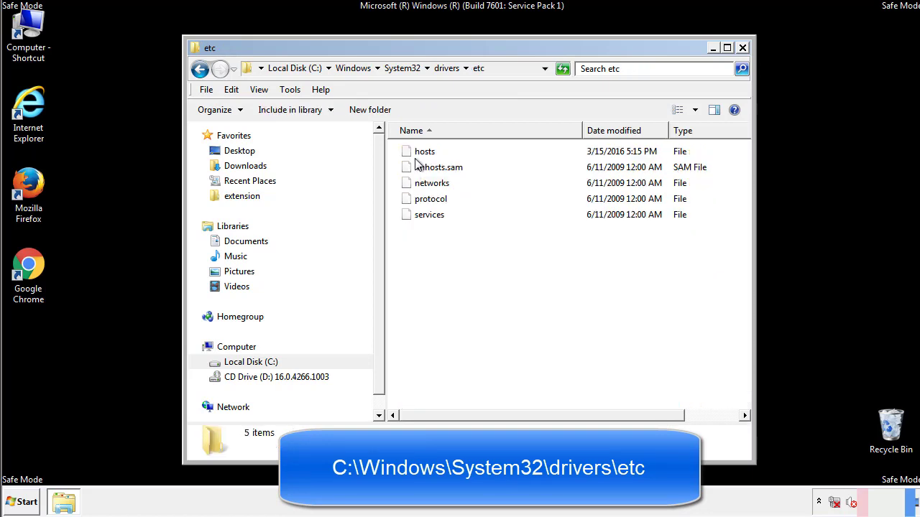
double_click(415, 155)
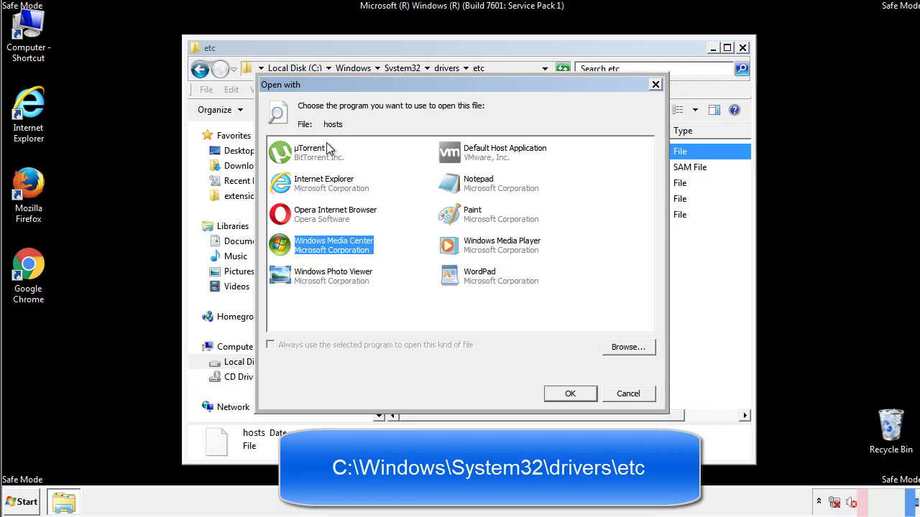
- Open hosts in Notepad and delete the four added malicious redirect entries
left_click(467, 187)
left_click(569, 393)
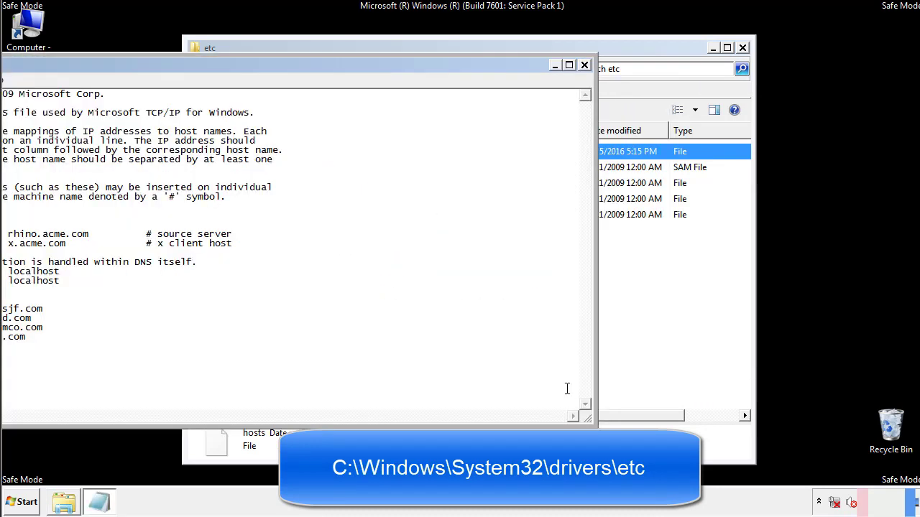
left_click_drag(376, 64, 585, 79)
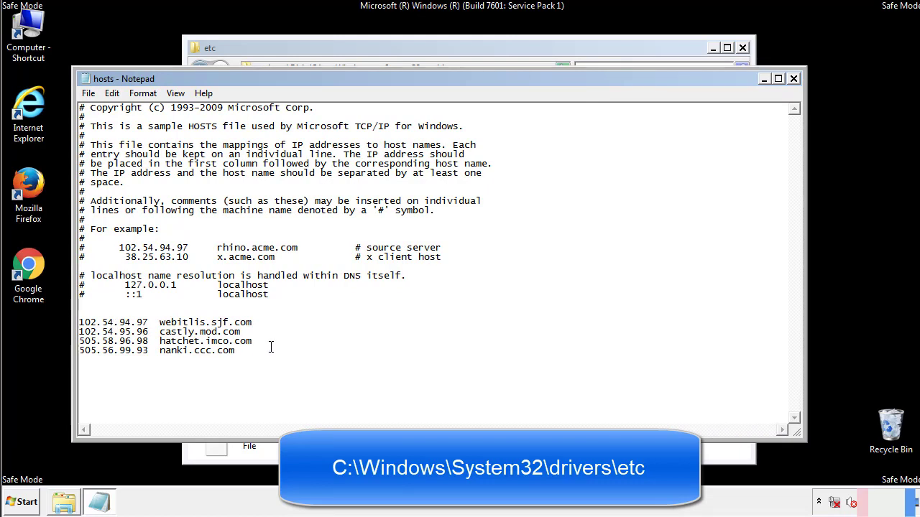
left_click_drag(257, 352, 79, 320)
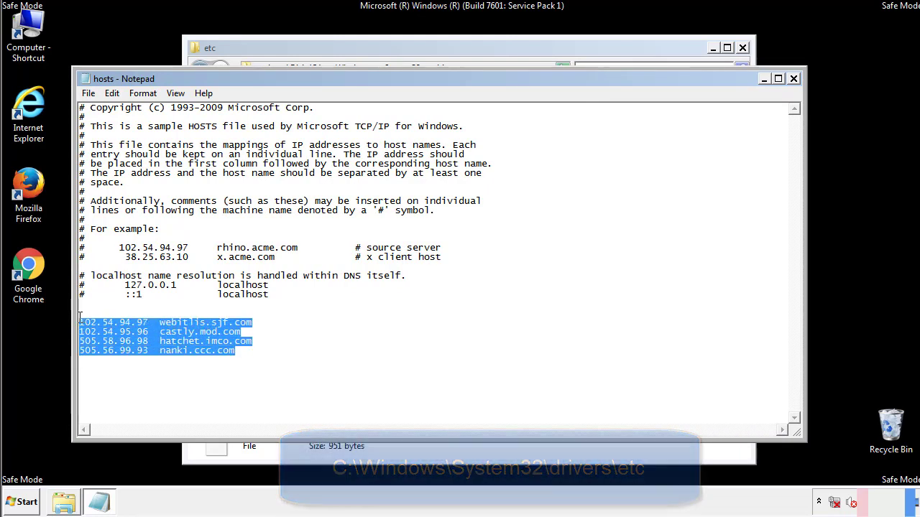
key("Delete")
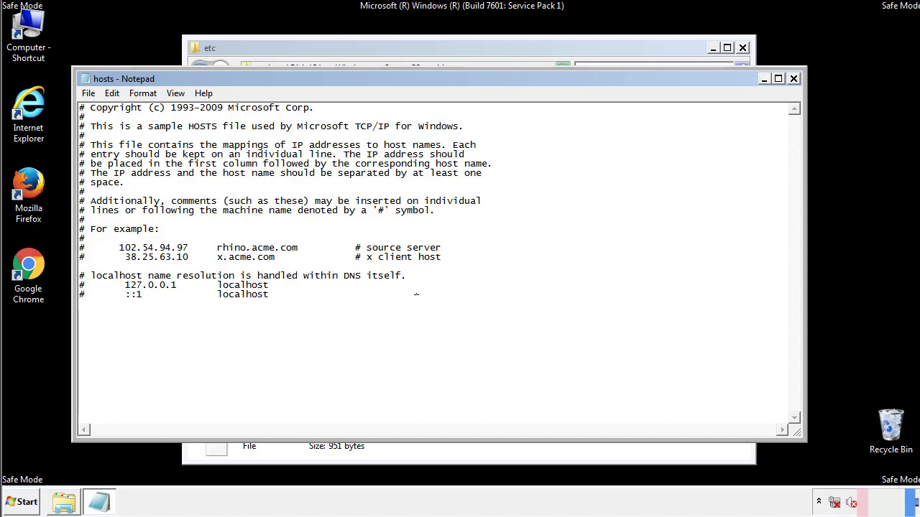
- Close Notepad, saving the changes to hosts, and deselect the file in etc
left_click(793, 81)
left_click(403, 262)
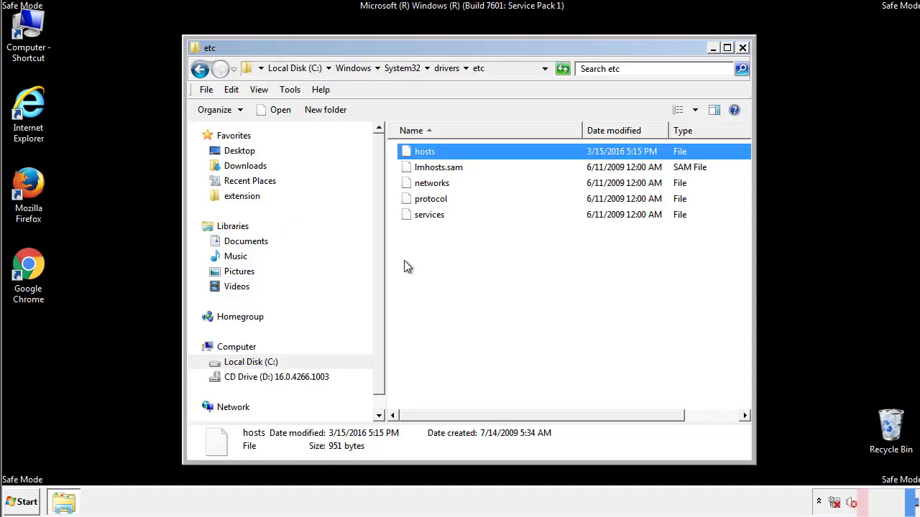
left_click(404, 263)
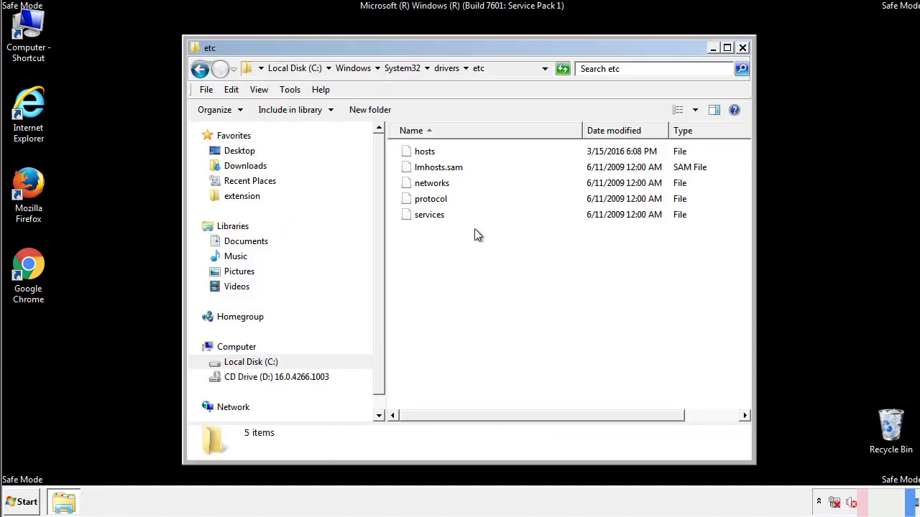
- Open the Startup folder from All Programs in a file window
left_click(742, 48)
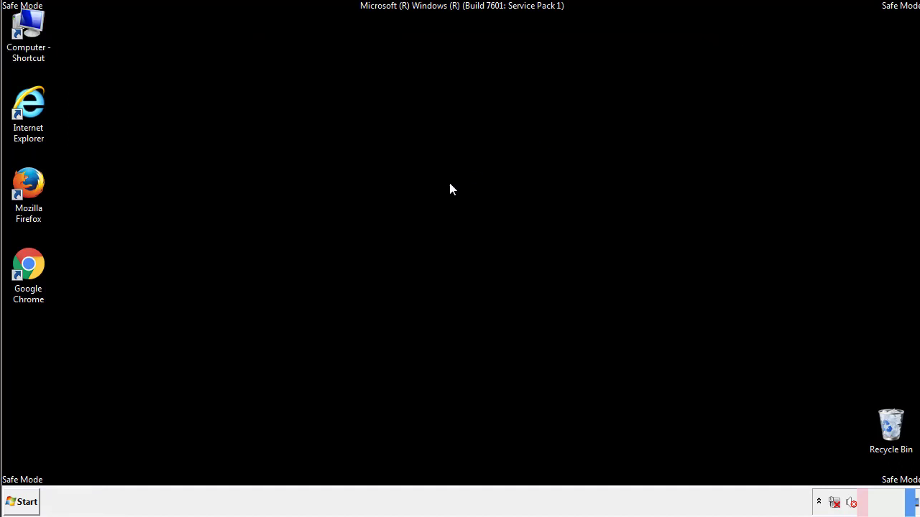
left_click(24, 501)
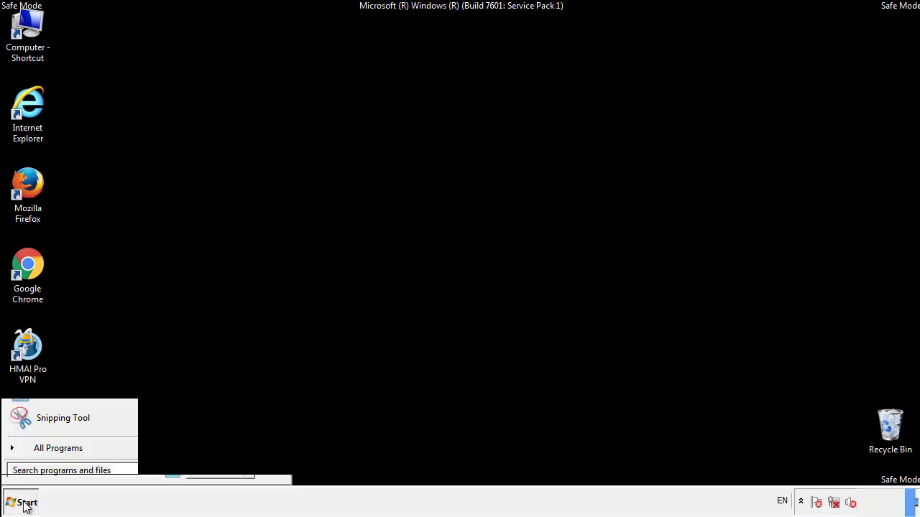
left_click(41, 453)
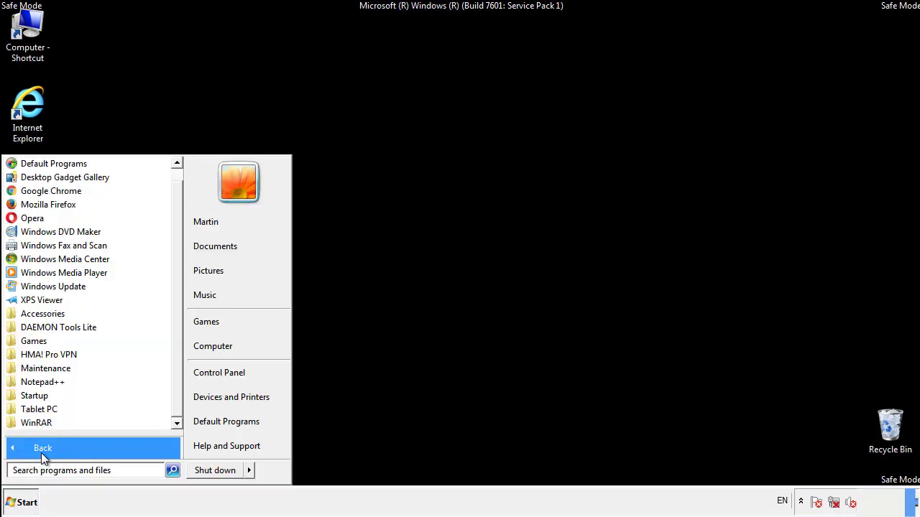
right_click(40, 396)
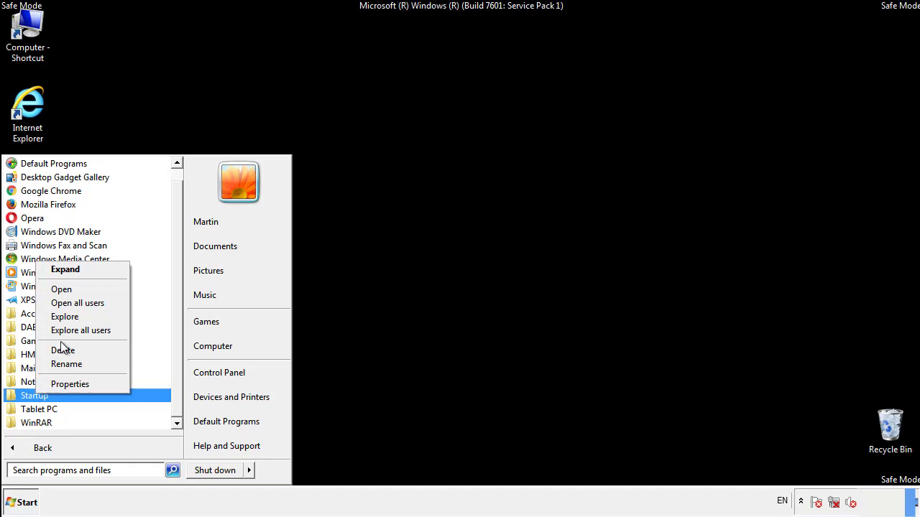
left_click(70, 290)
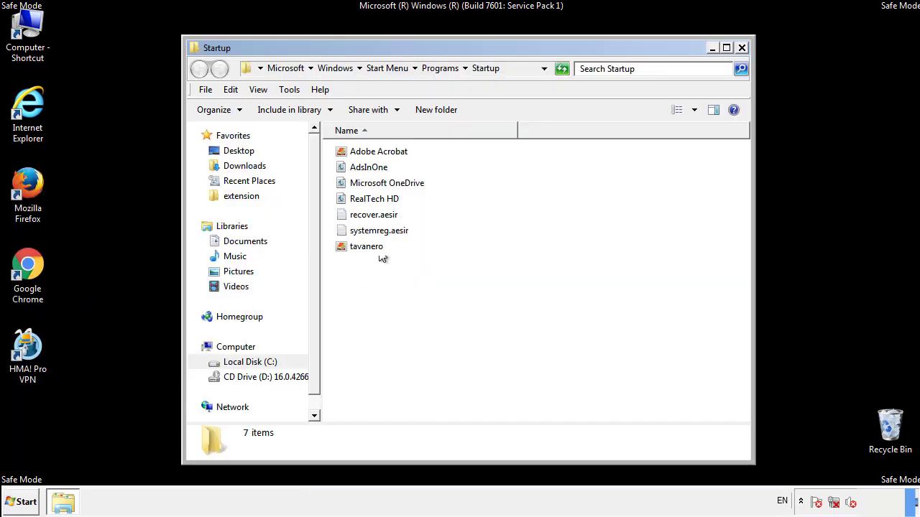
- Delete AdsInOne, recover.aesir, systemreg.aesir and tavanero from Startup, then search for regedit
left_click(376, 169)
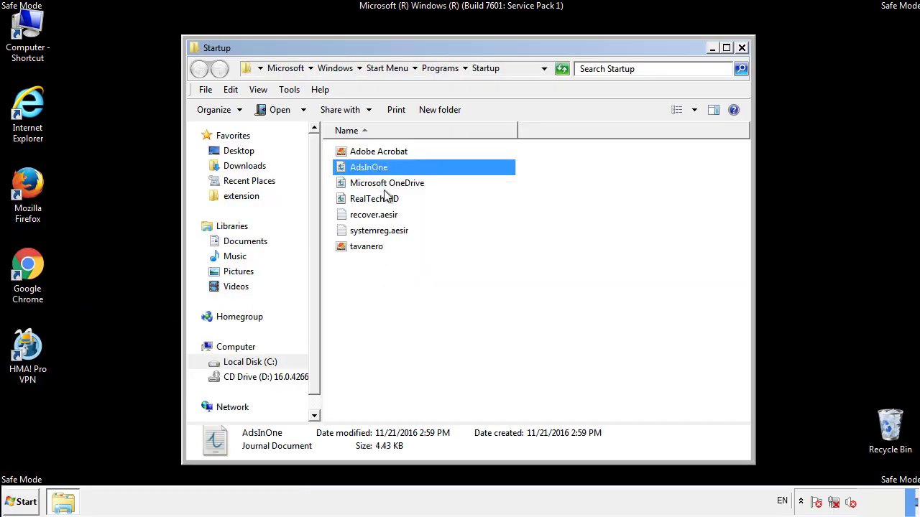
left_click(382, 215, "ctrl")
left_click(381, 230, "ctrl")
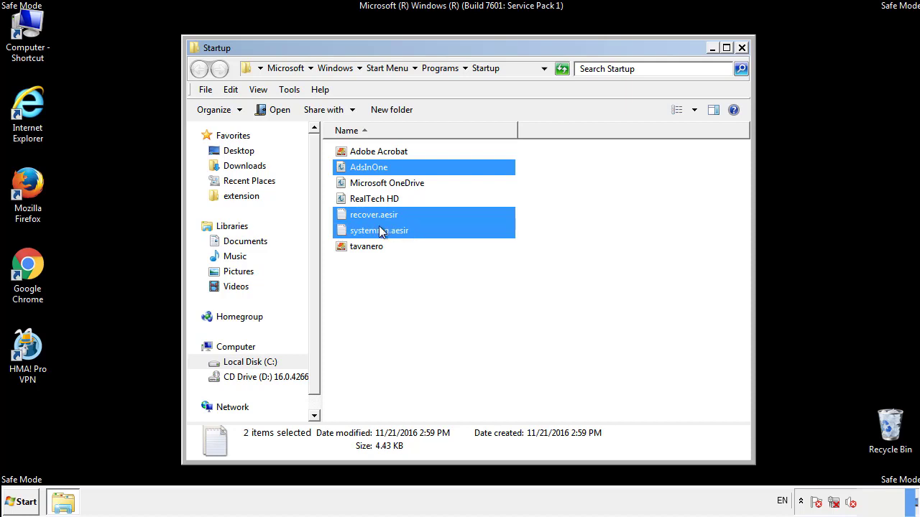
left_click(367, 245, "ctrl")
right_click(364, 247)
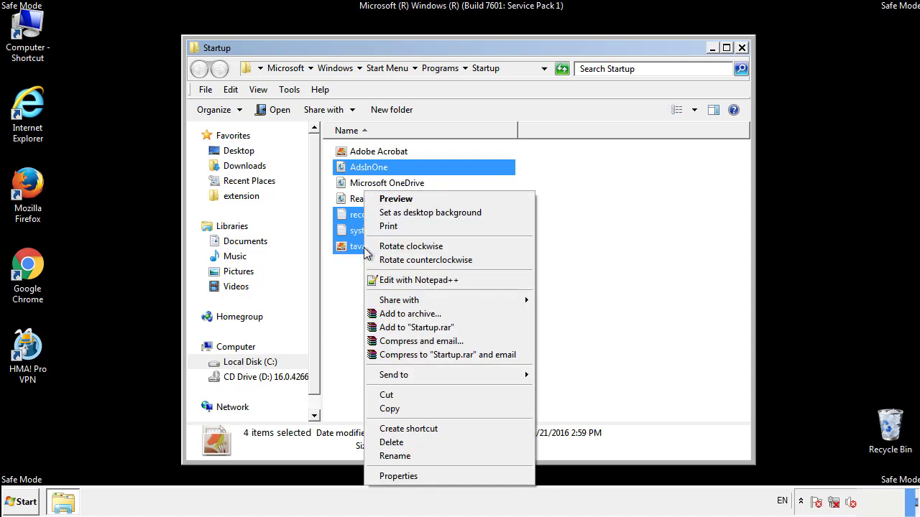
left_click(390, 442)
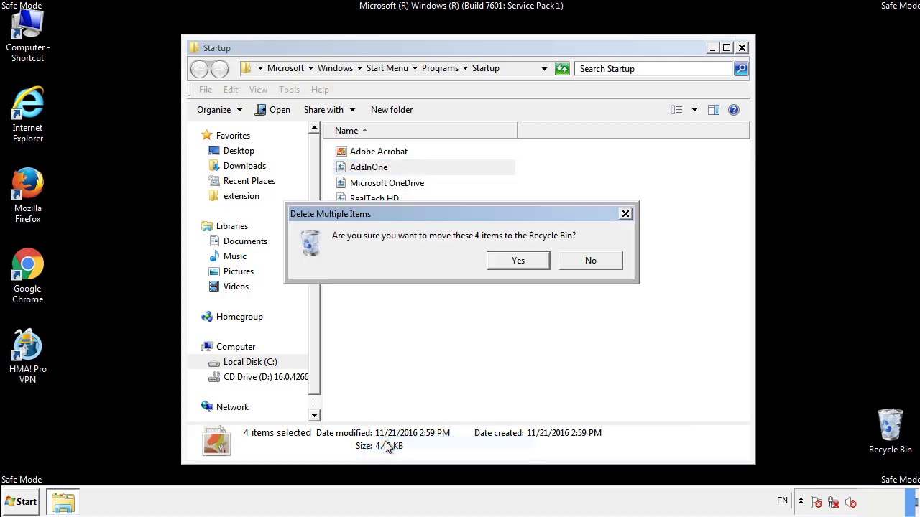
left_click(510, 261)
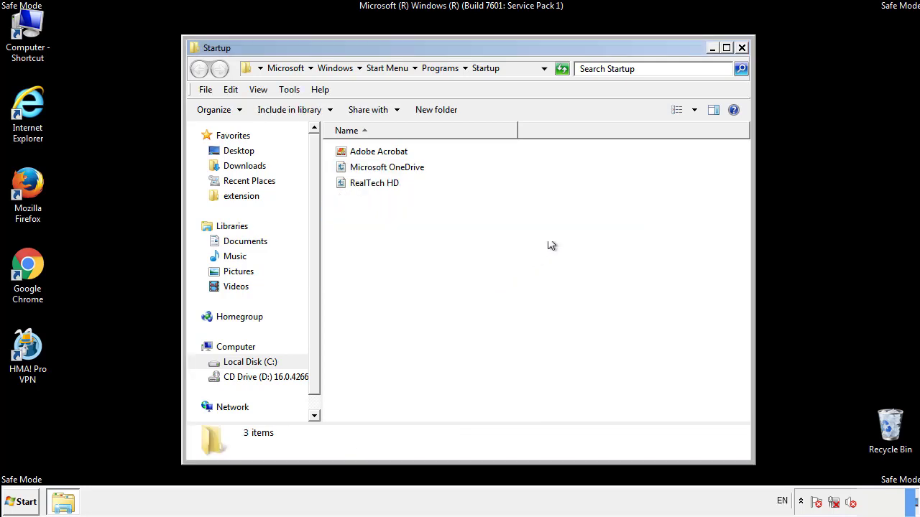
left_click(742, 49)
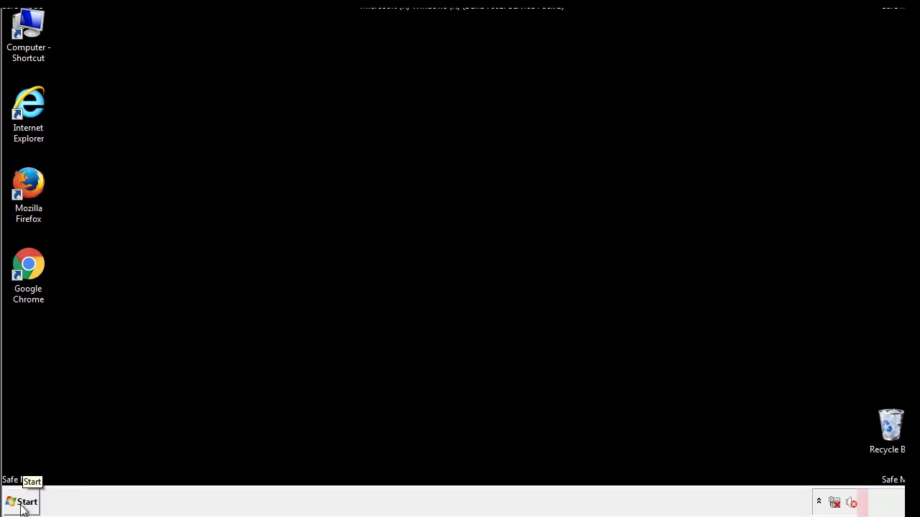
left_click(21, 504)
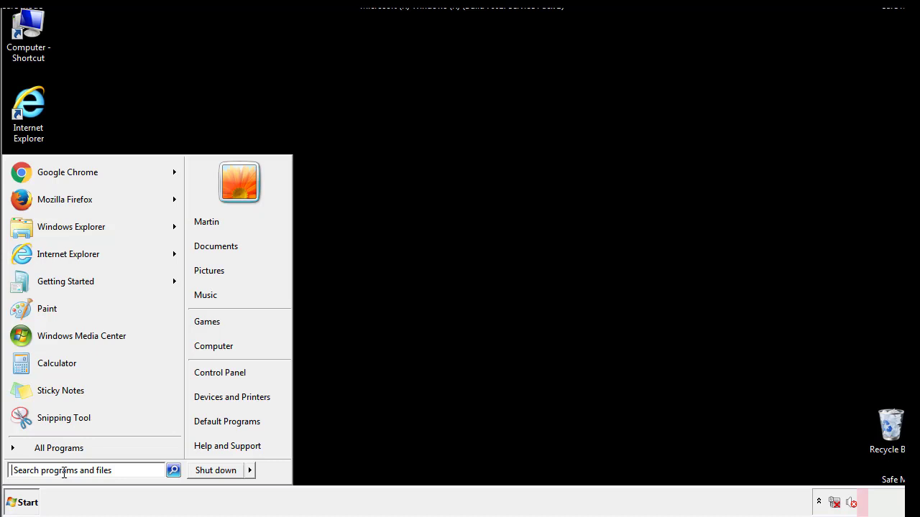
type("reged")
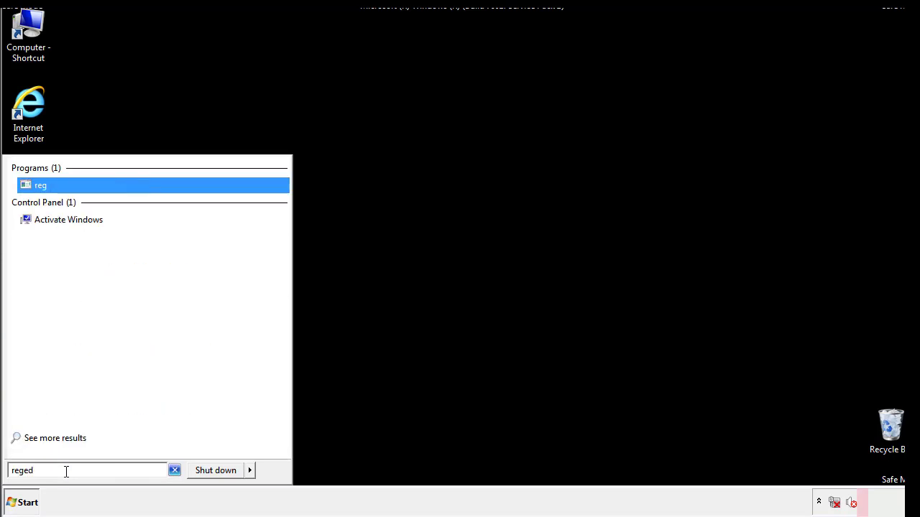
type("it")
- Launch regedit and expand HKEY_LOCAL_MACHINE\SOFTWARE\Microsoft\Windows\CurrentVersion to reveal Run
key("Return")
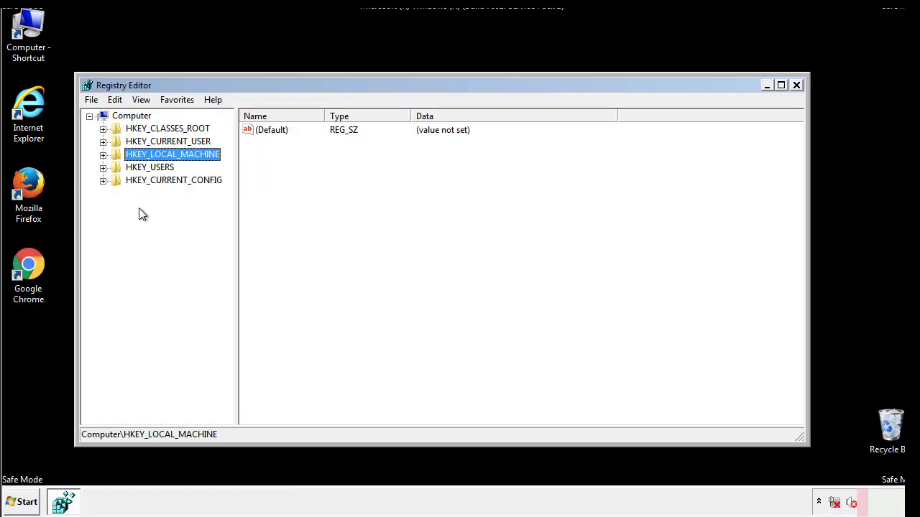
left_click(103, 154)
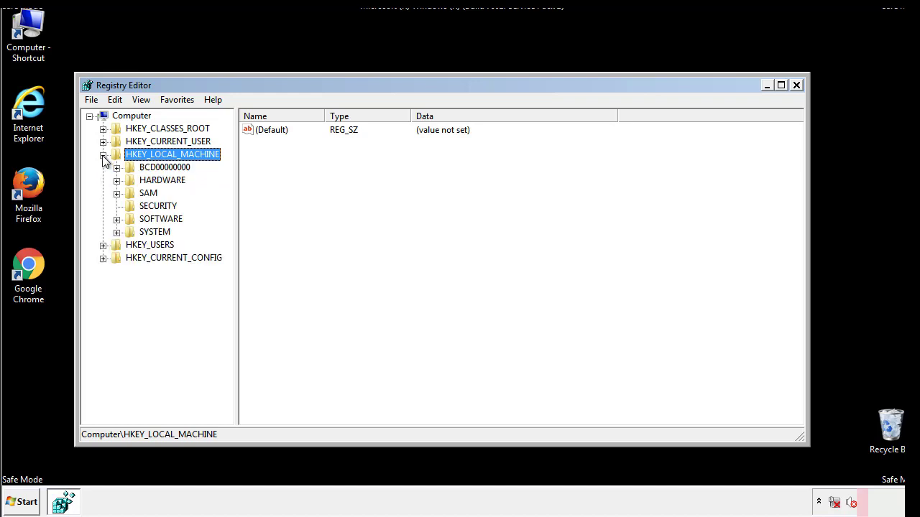
left_click(117, 220)
scroll(227, 212, "down", 1)
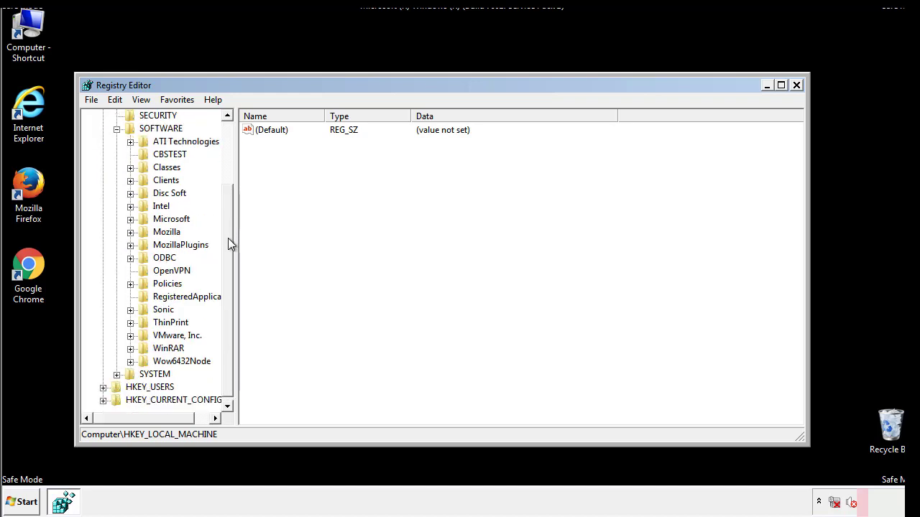
left_click(130, 219)
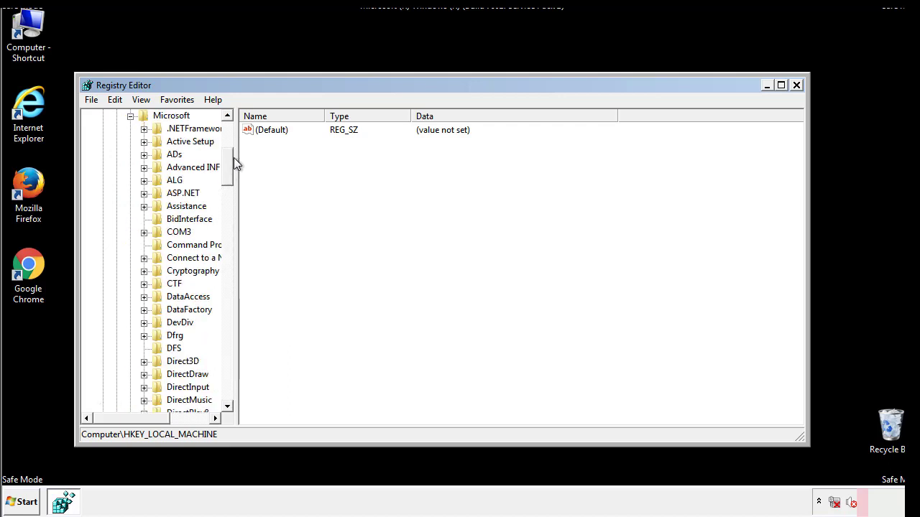
mouse_move(228, 179)
left_mouse_down()
mouse_move(230, 383)
mouse_move(230, 372)
left_mouse_up()
left_click(144, 219)
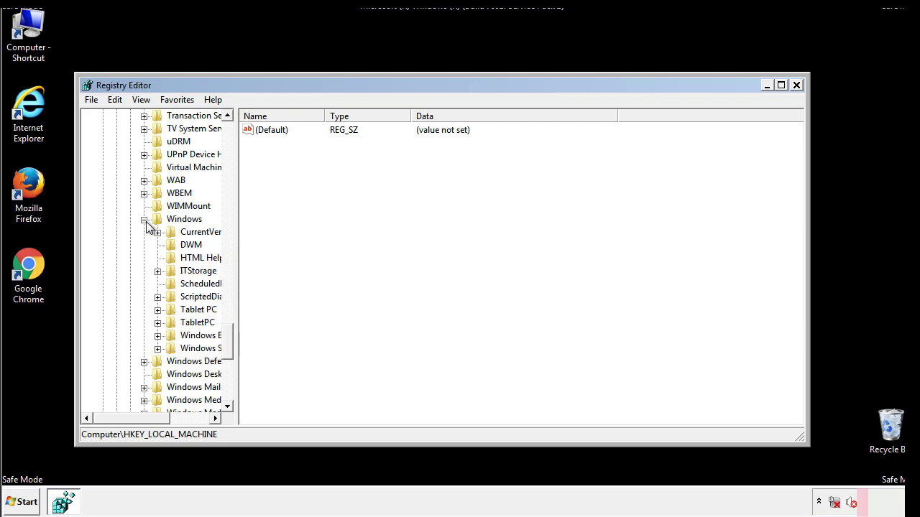
left_click_drag(126, 418, 146, 420)
left_click(119, 233)
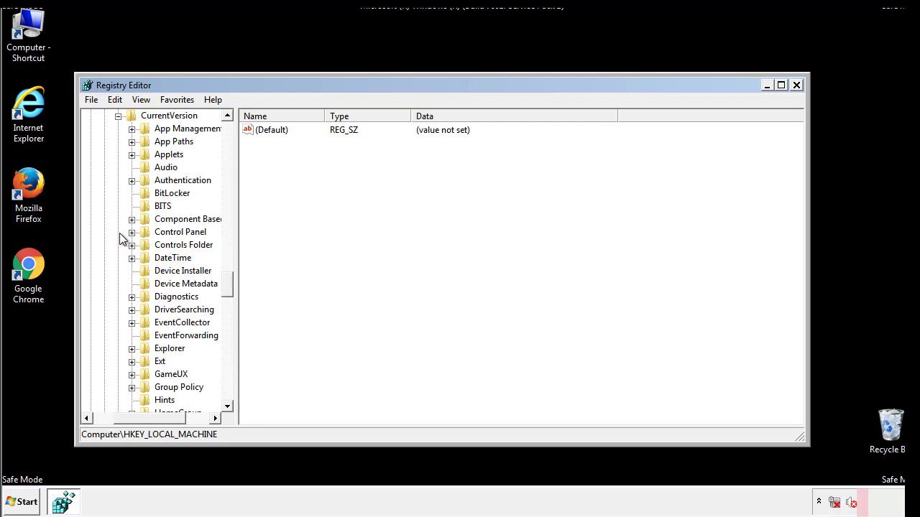
left_click_drag(234, 285, 228, 333)
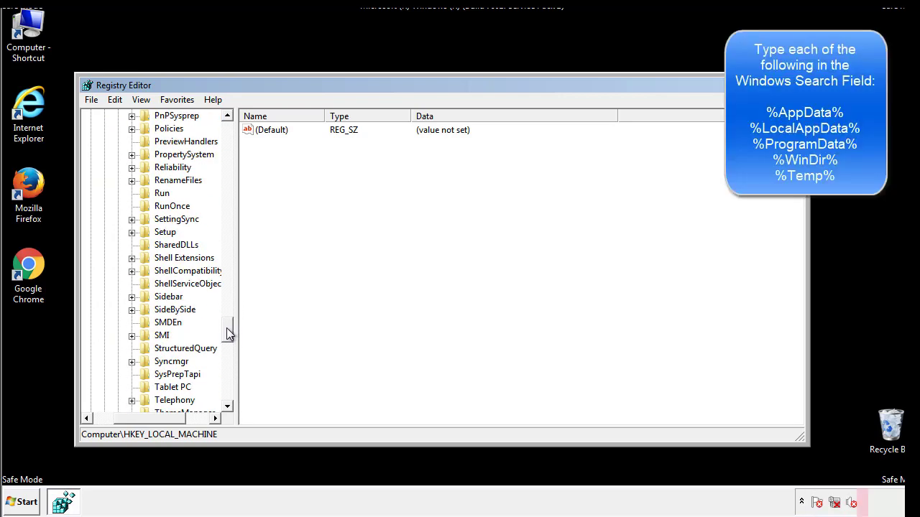
- Delete the tappi.loc value from the HKLM Run key and scroll the tree back up
left_click(154, 195)
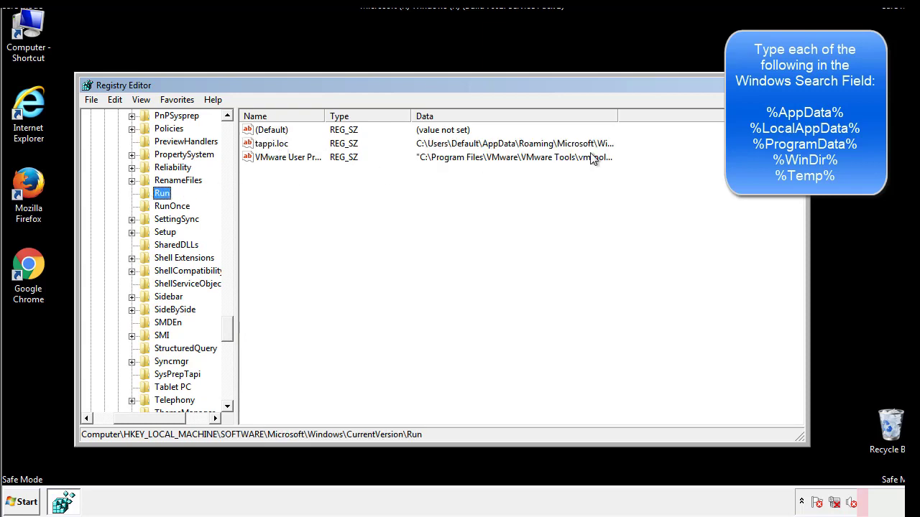
left_click(272, 146)
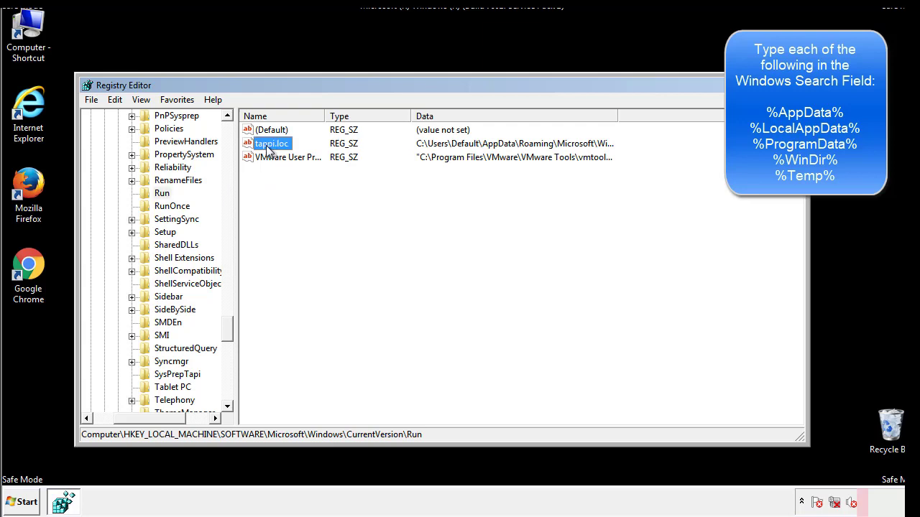
right_click(267, 145)
left_click(287, 185)
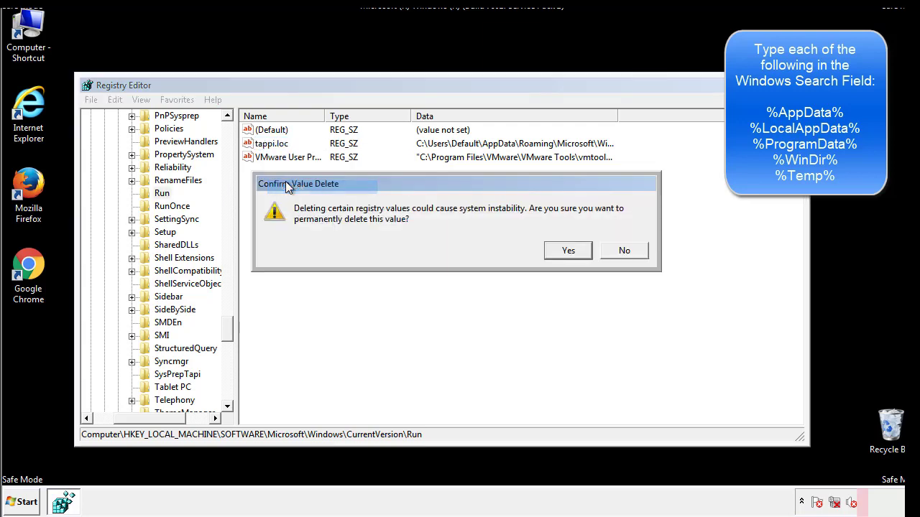
left_click(559, 250)
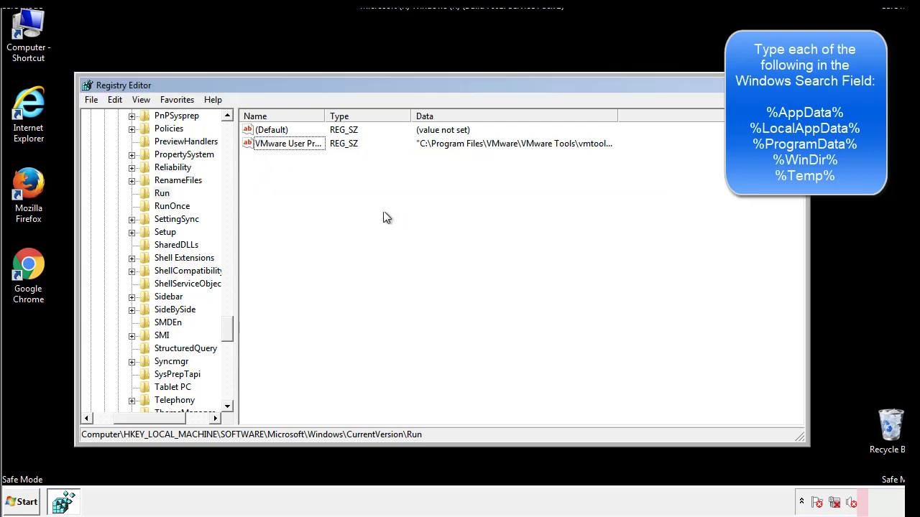
left_click_drag(230, 325, 230, 391)
left_click_drag(152, 418, 111, 429)
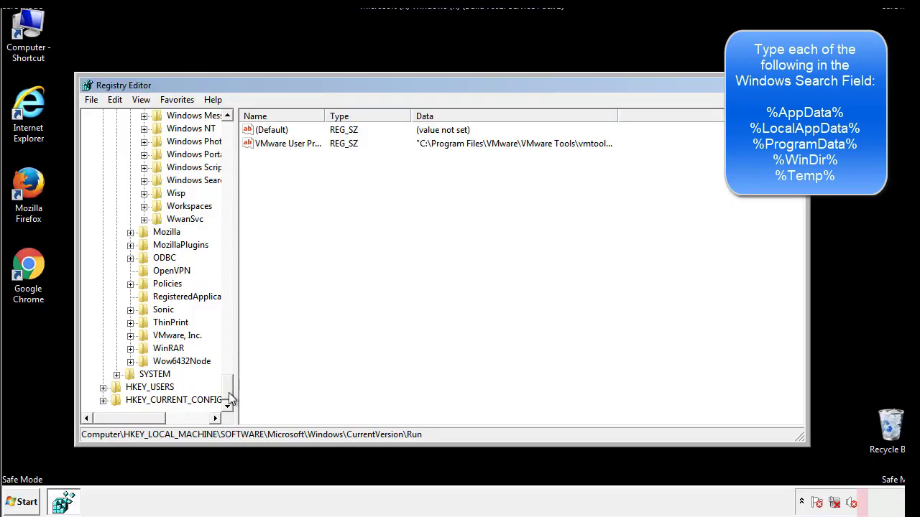
left_click_drag(230, 394, 237, 141)
- Collapse HKEY_LOCAL_MACHINE and expand HKEY_CURRENT_USER\Software\Microsoft\Windows\CurrentVersion
left_click(102, 155)
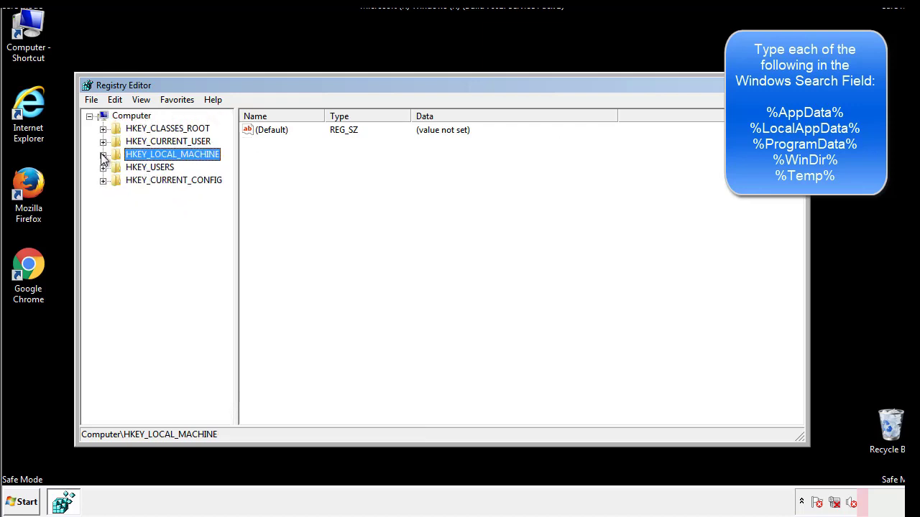
left_click(104, 143)
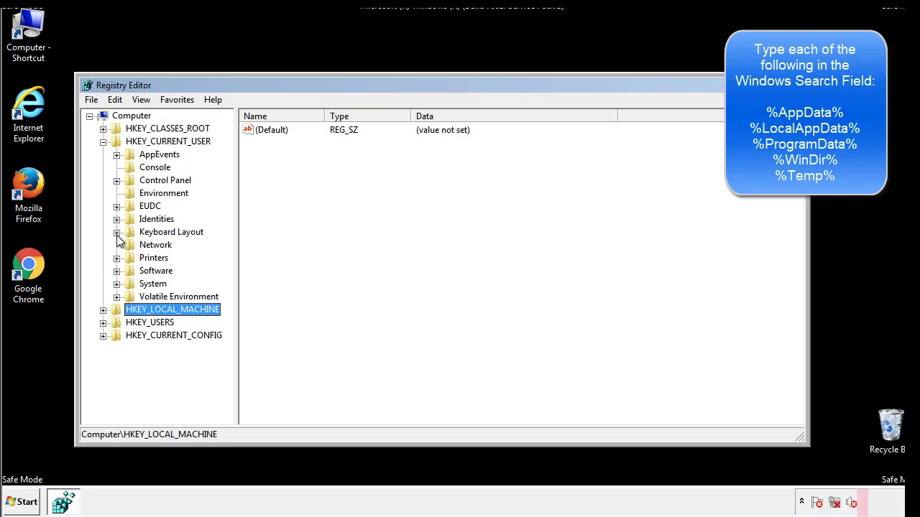
left_click(118, 272)
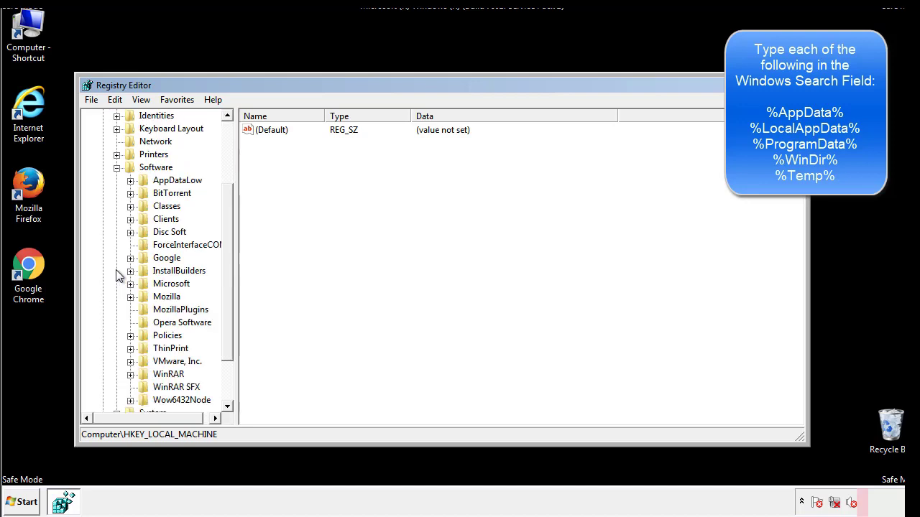
left_click_drag(225, 261, 226, 274)
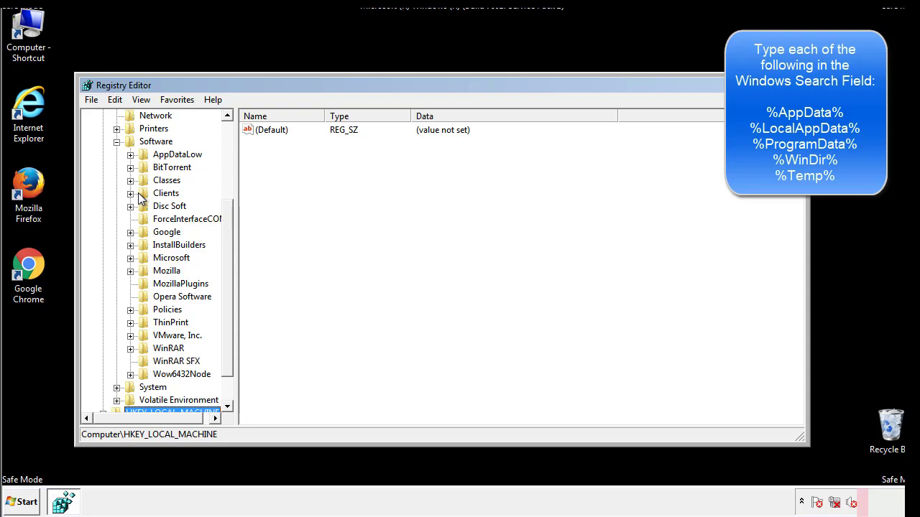
left_click(130, 259)
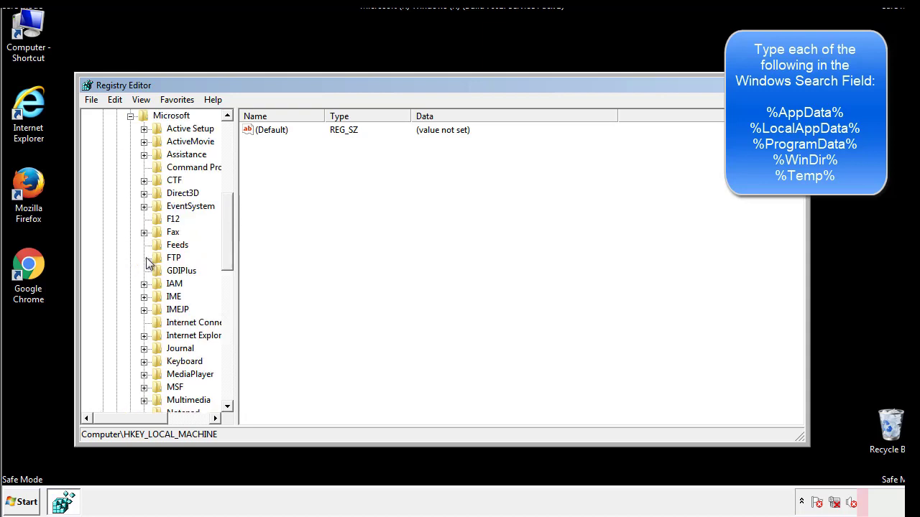
left_click_drag(226, 210, 226, 298)
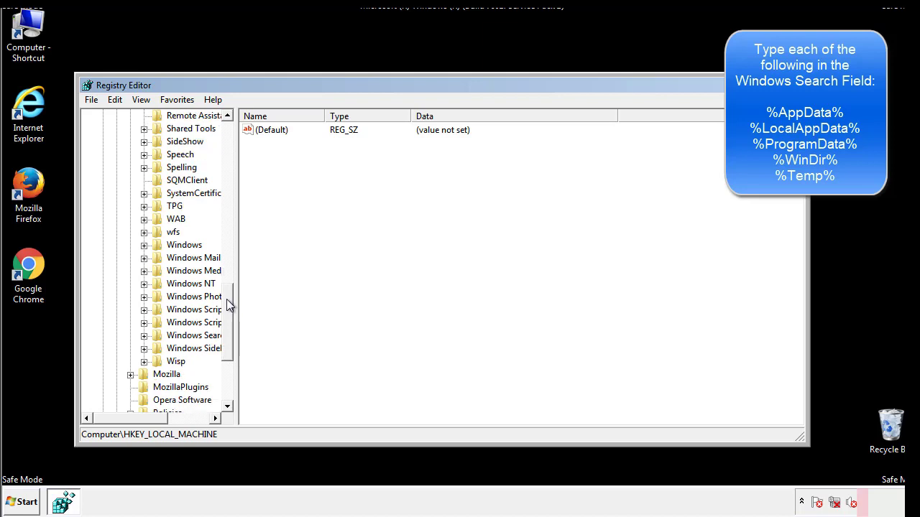
left_click(144, 245)
left_click(158, 259)
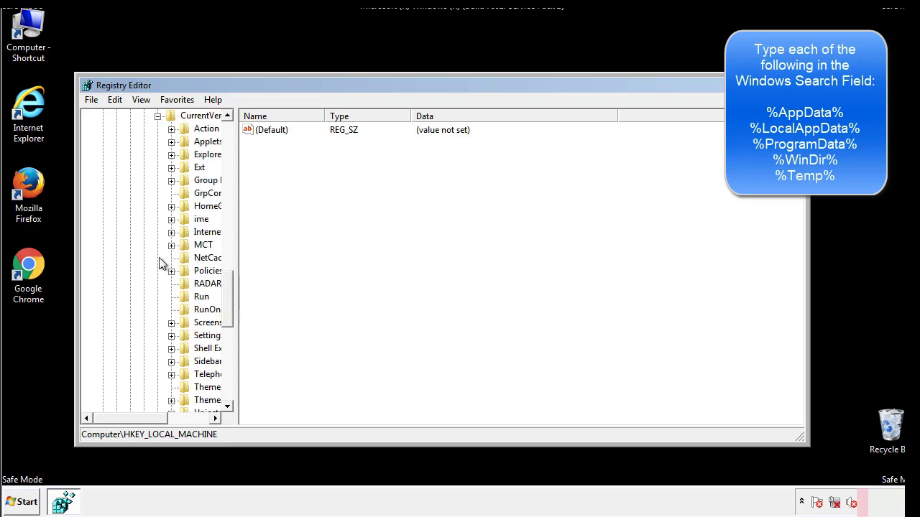
left_click_drag(139, 421, 161, 418)
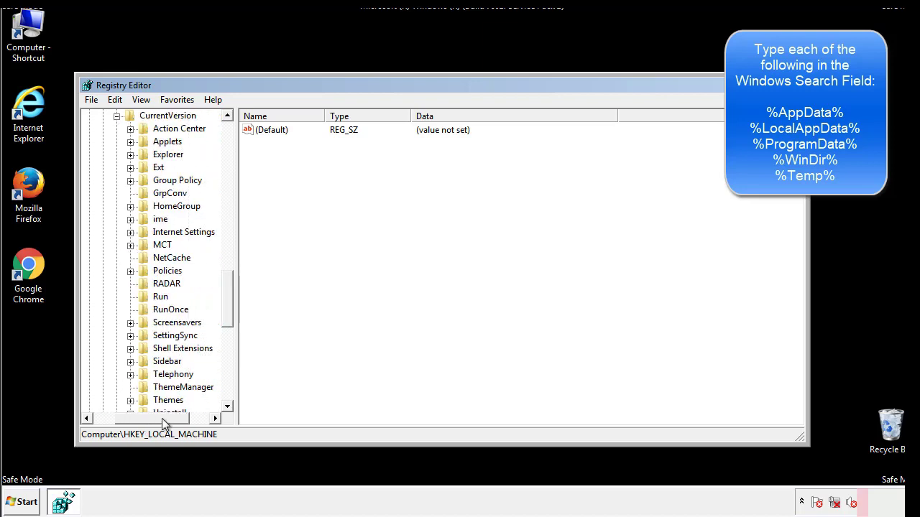
- Review the current user's Run key, holding only a DAEMON Tools entry, then collapse Windows
left_click(156, 291)
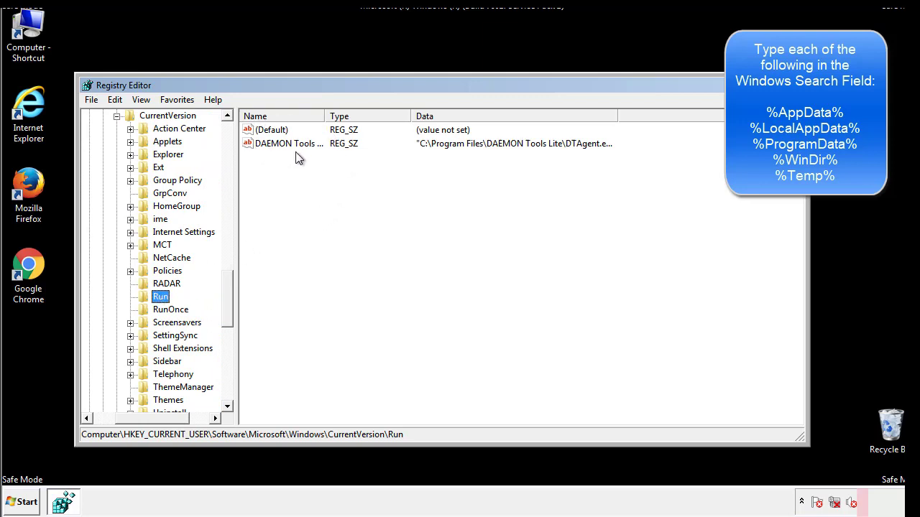
left_click(393, 168)
left_click_drag(153, 416, 130, 417)
left_click_drag(232, 312, 227, 300)
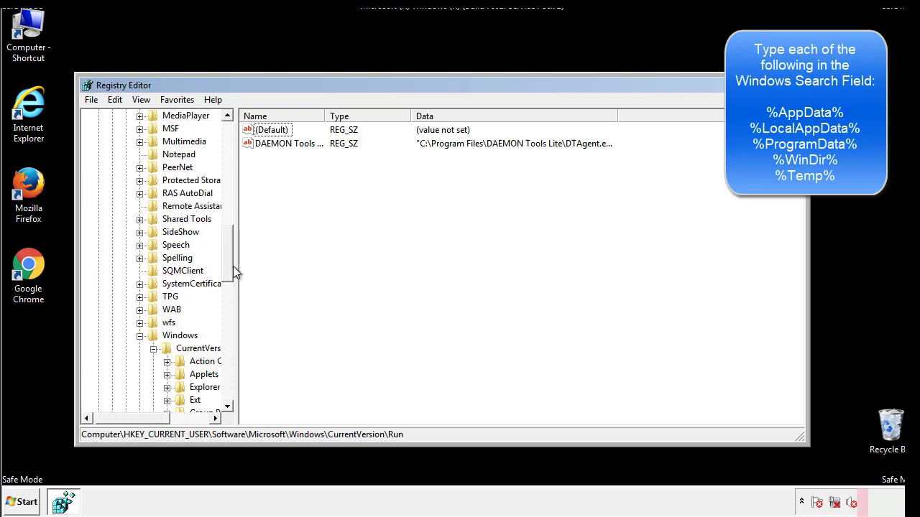
left_click(140, 336)
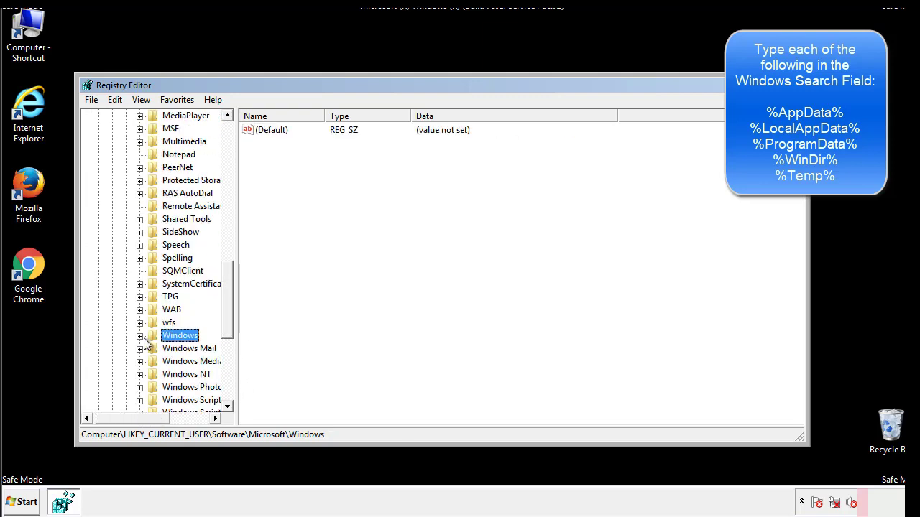
- Search the registry for %temp% with Edit > Find
left_click_drag(231, 320, 231, 178)
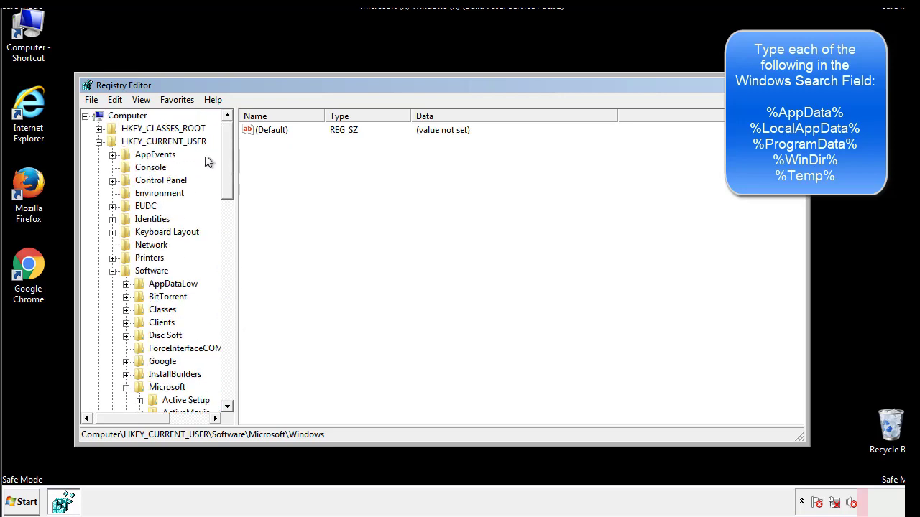
left_click(116, 100)
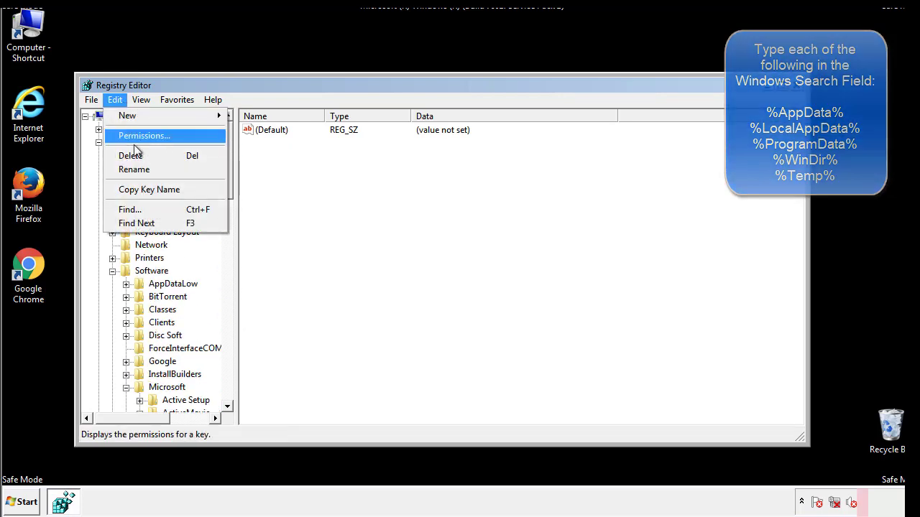
left_click(131, 209)
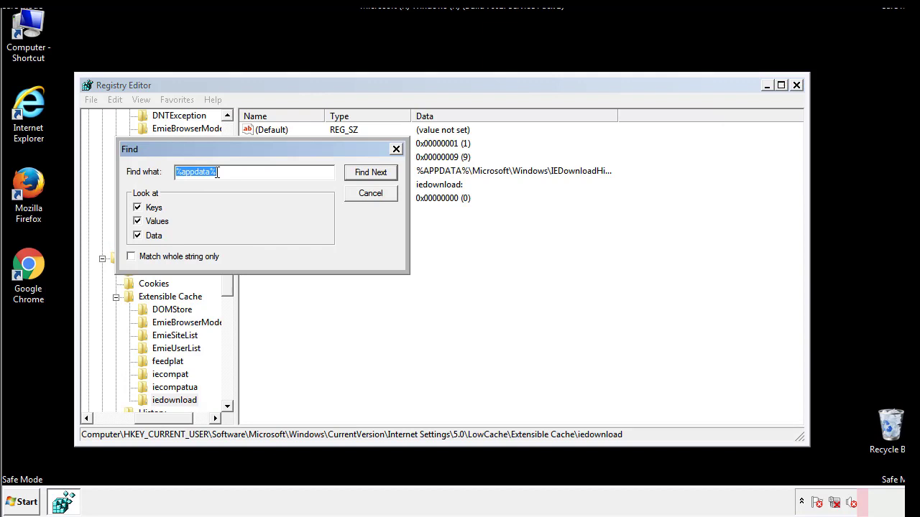
type("%temp%")
key("Return")
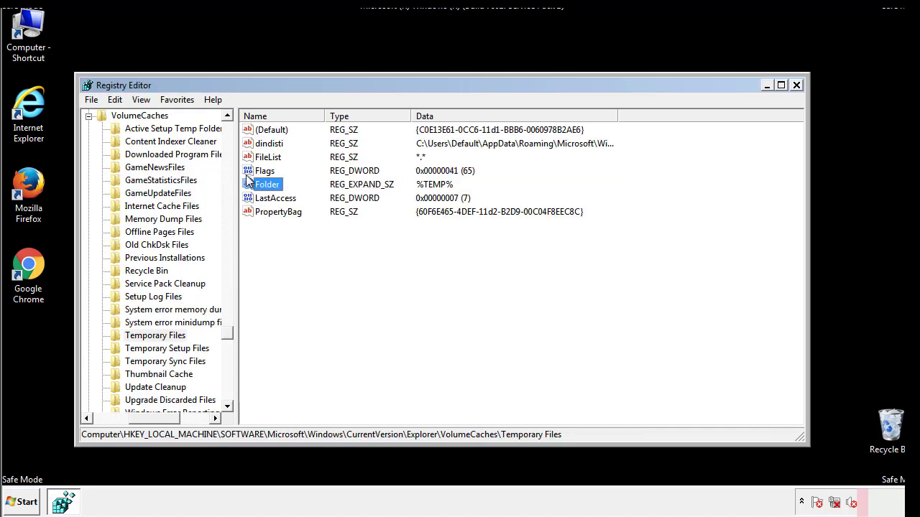
- Delete all values under VolumeCaches\Temporary Files, including the dindisti entry
left_click(378, 251)
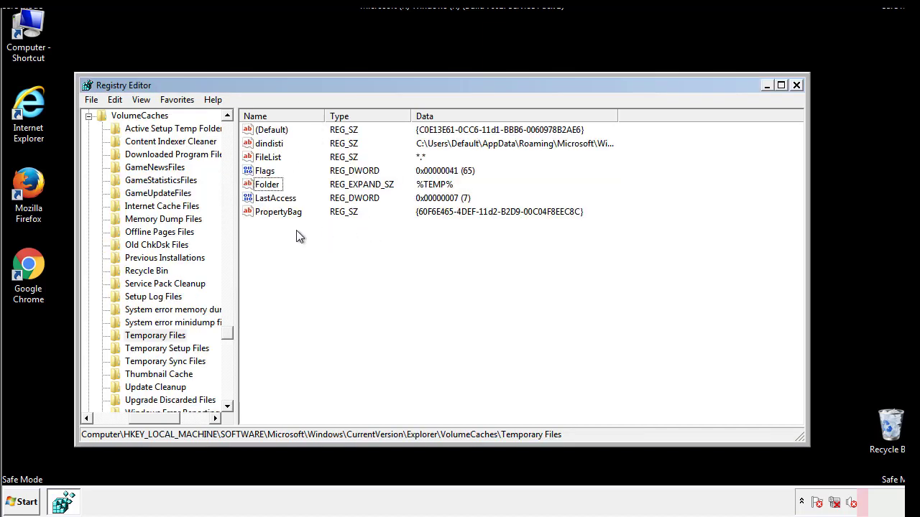
left_click_drag(295, 231, 263, 130)
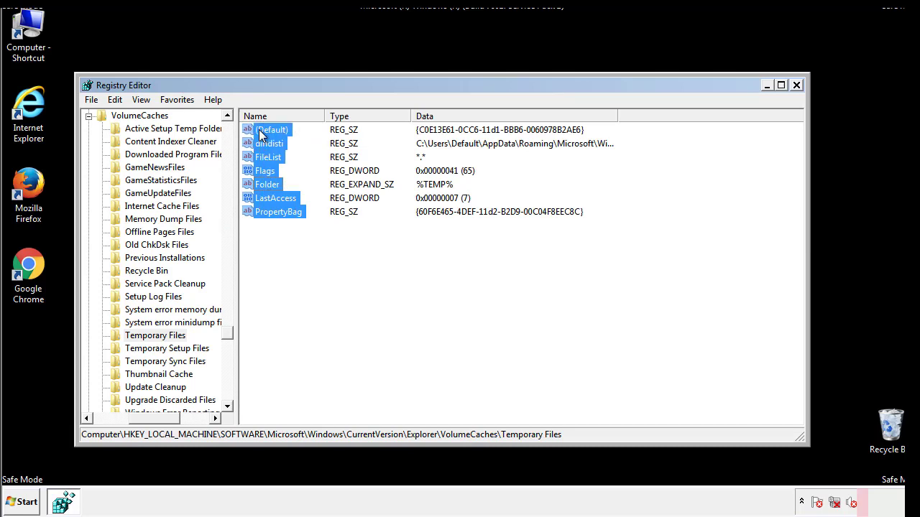
right_click(263, 136)
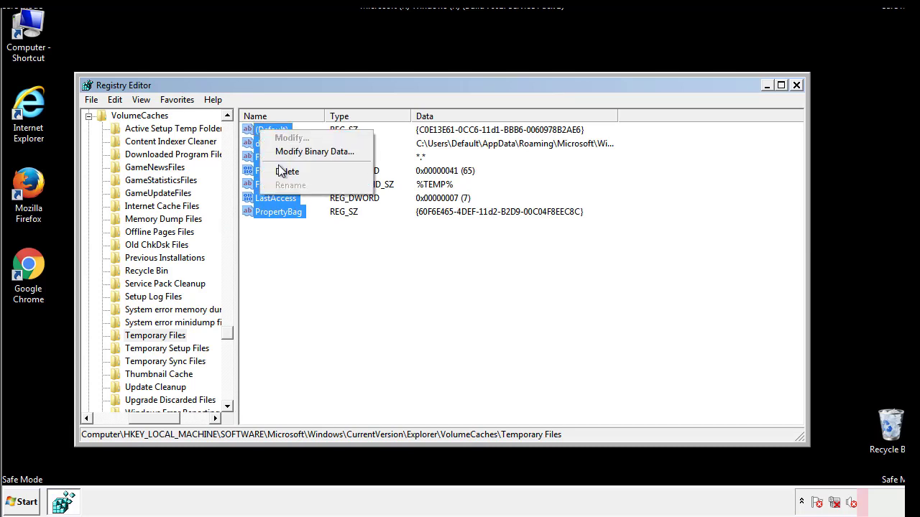
left_click(279, 172)
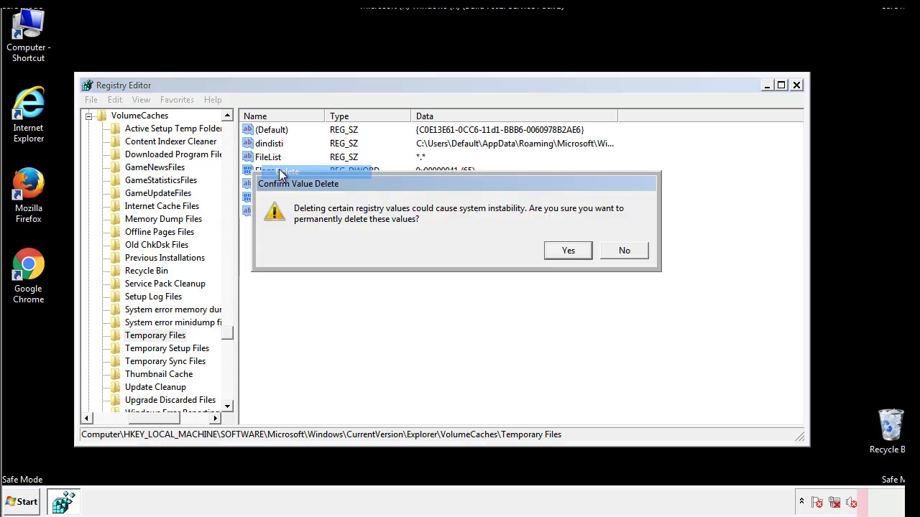
left_click(584, 251)
left_click(321, 177)
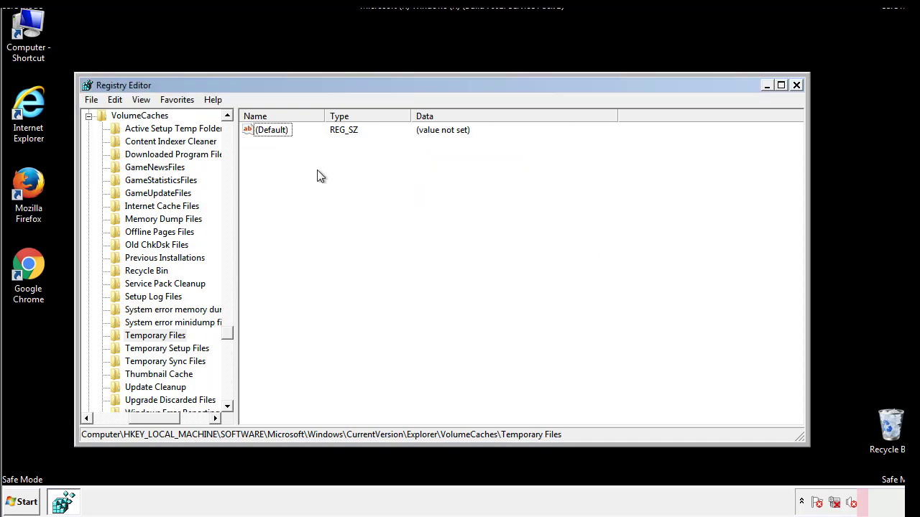
- Close Registry Editor and launch msconfig from Start search
left_click(797, 85)
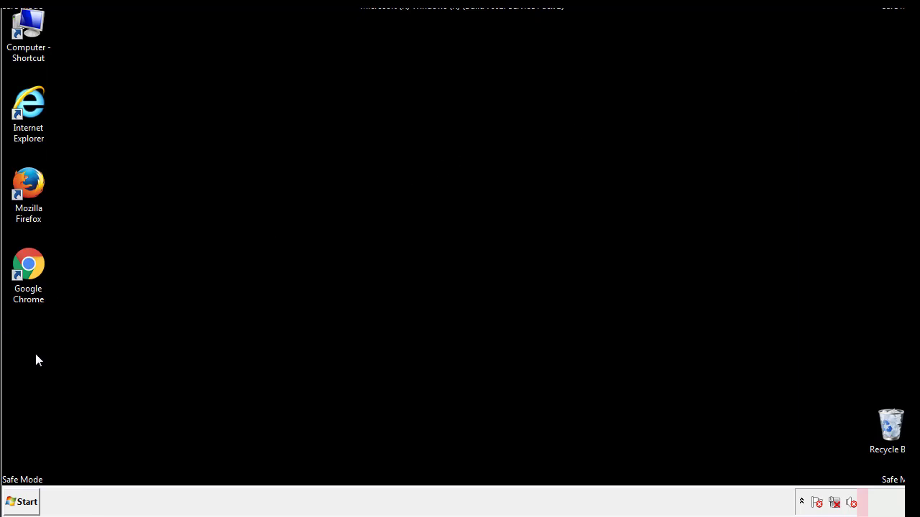
left_click(18, 504)
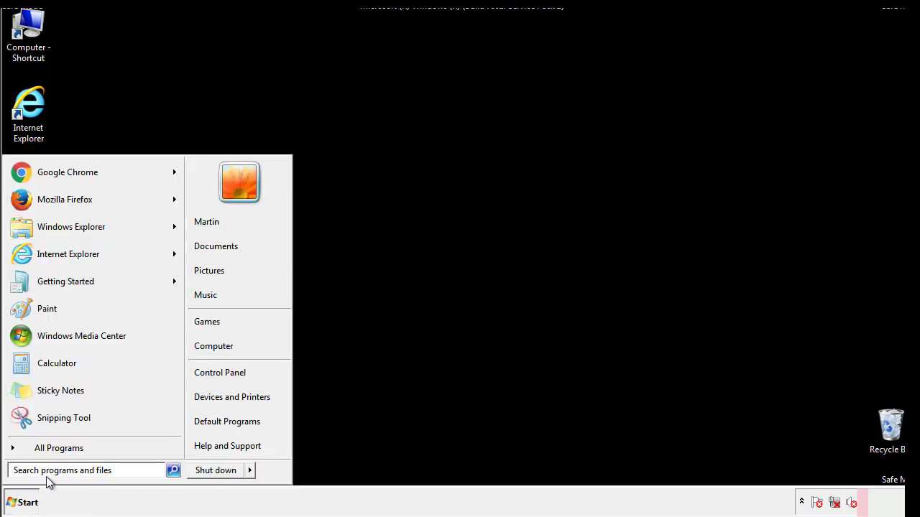
type("mscon")
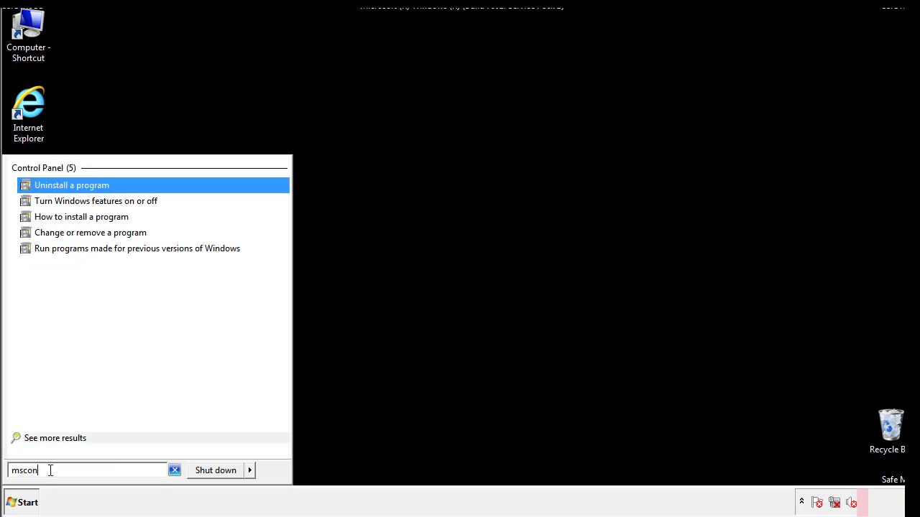
type("fig")
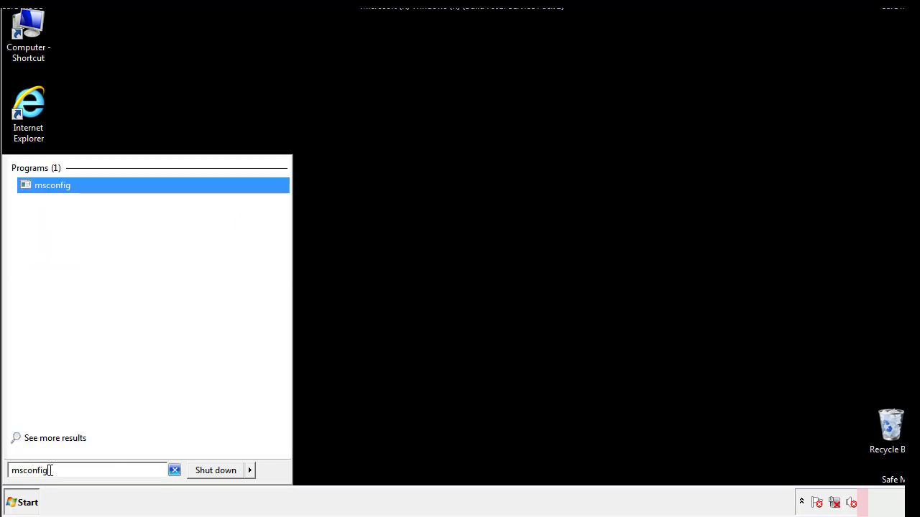
key("Return")
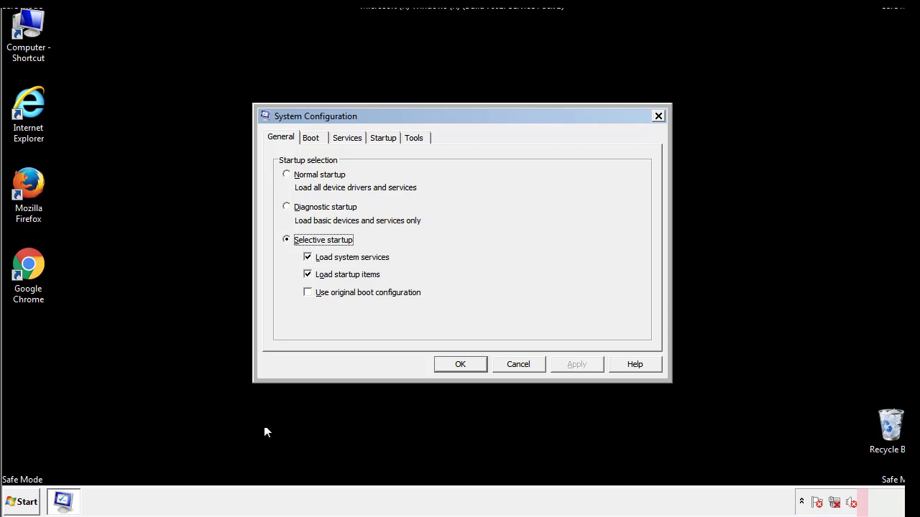
- Clear the Safe boot option on the Boot tab, save the change, and restart Windows immediately
left_click(313, 137)
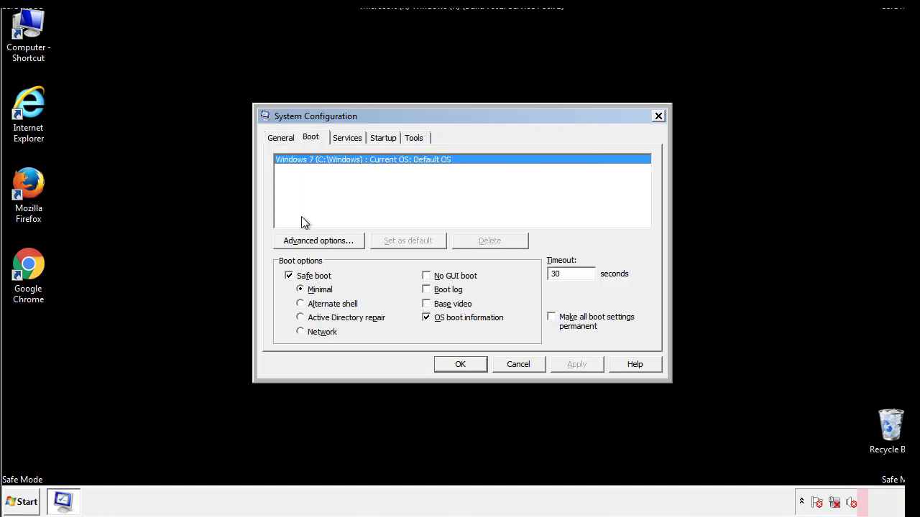
left_click(290, 277)
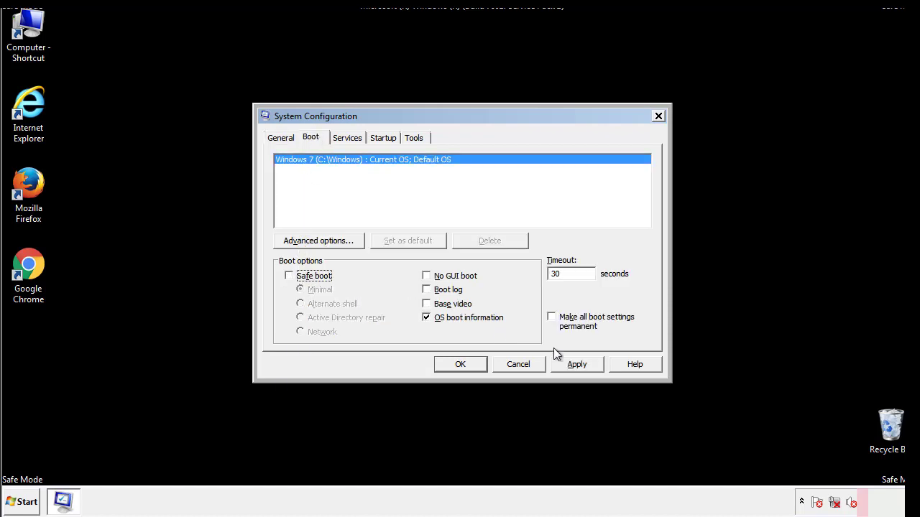
left_click(578, 363)
left_click(458, 364)
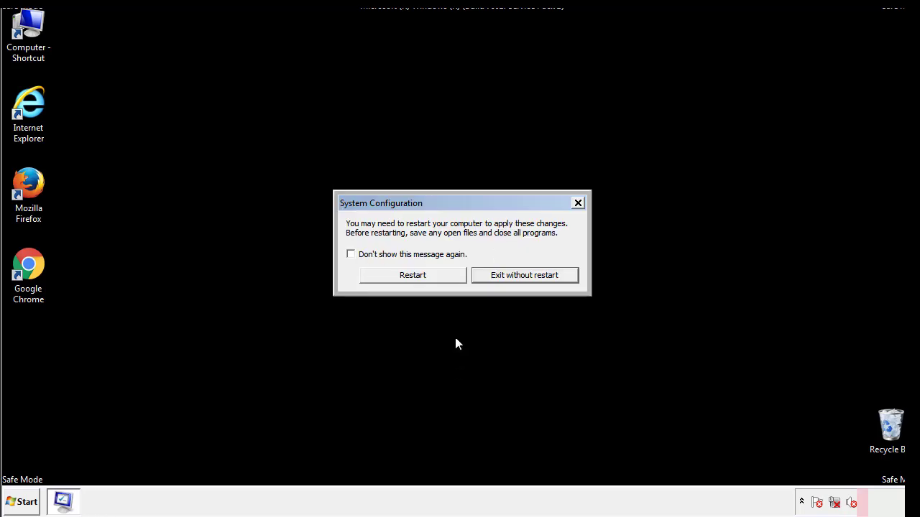
left_click(426, 280)
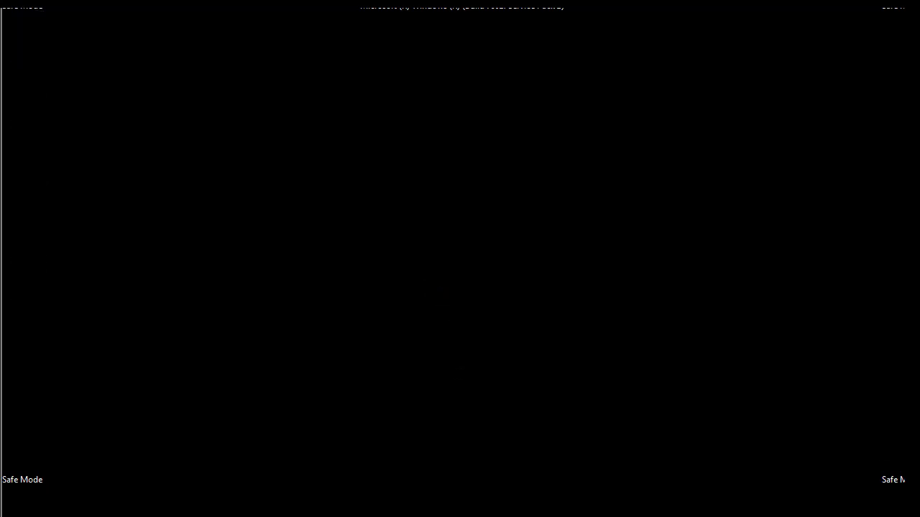